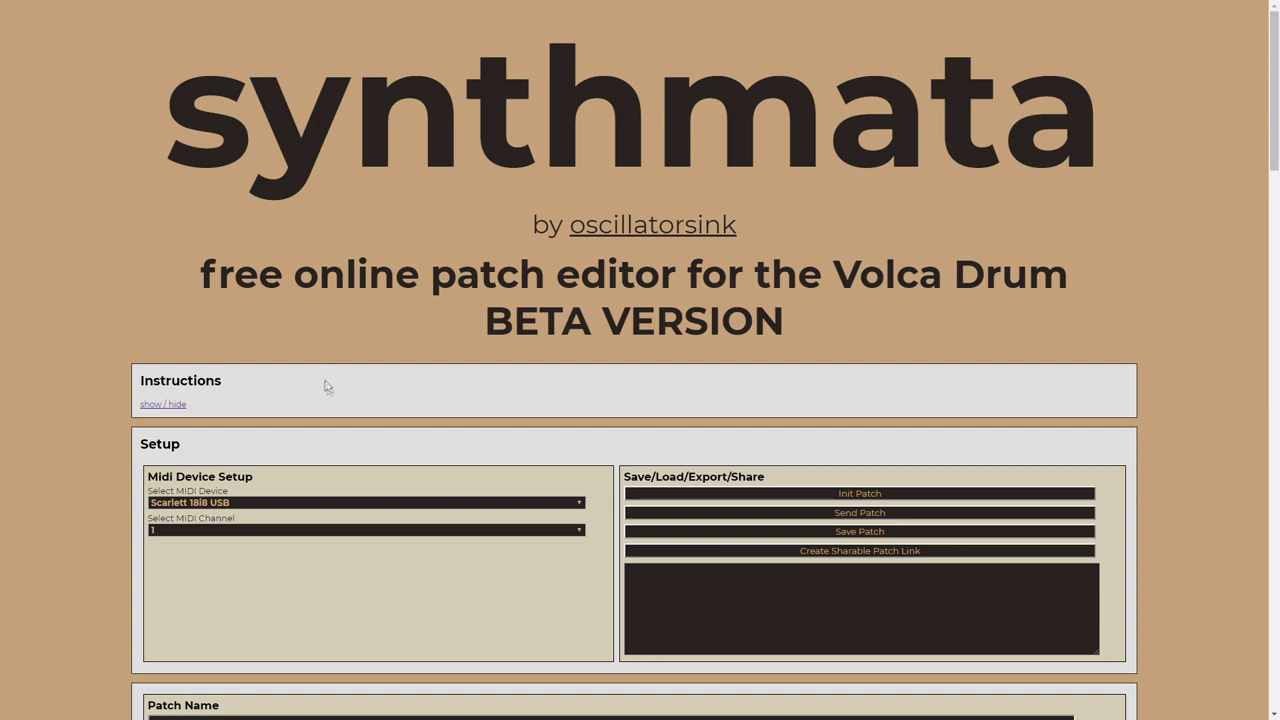
# - Scroll to Part 1 and keep Layer 1 on the first sound source, mod type and amp envelope
pyautogui.scroll(-5, 325, 387)
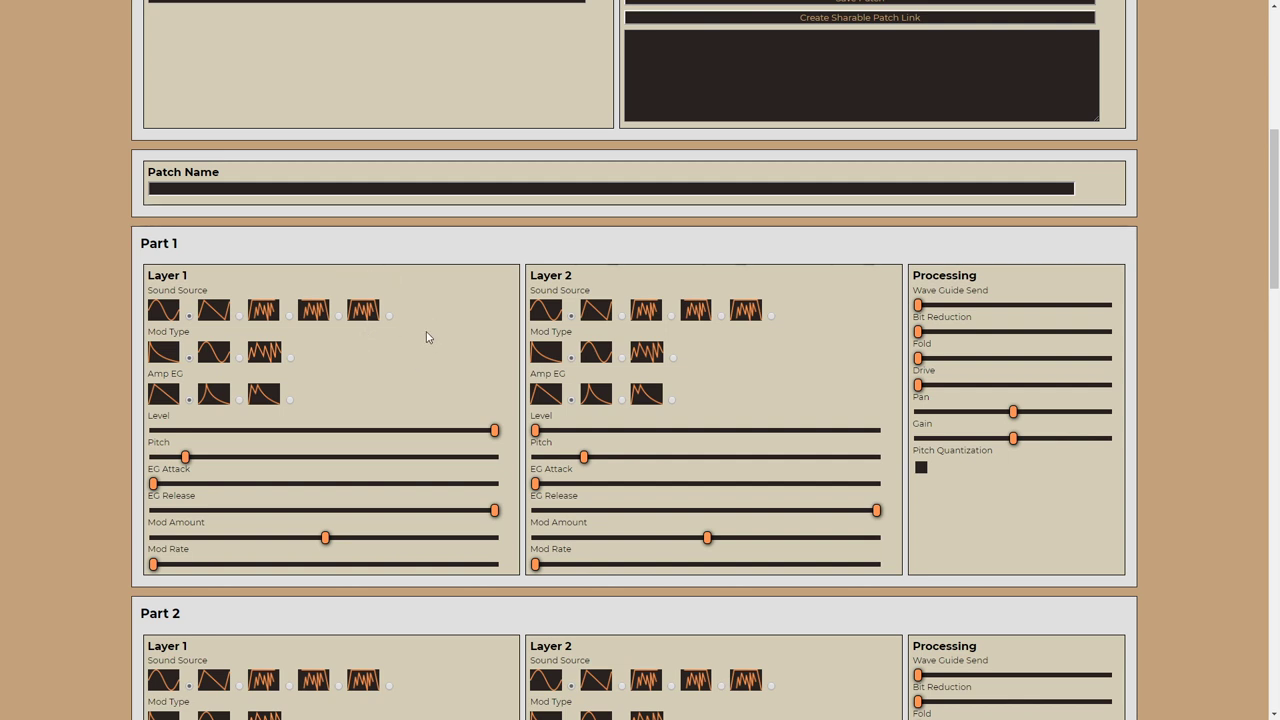
pyautogui.press('0')
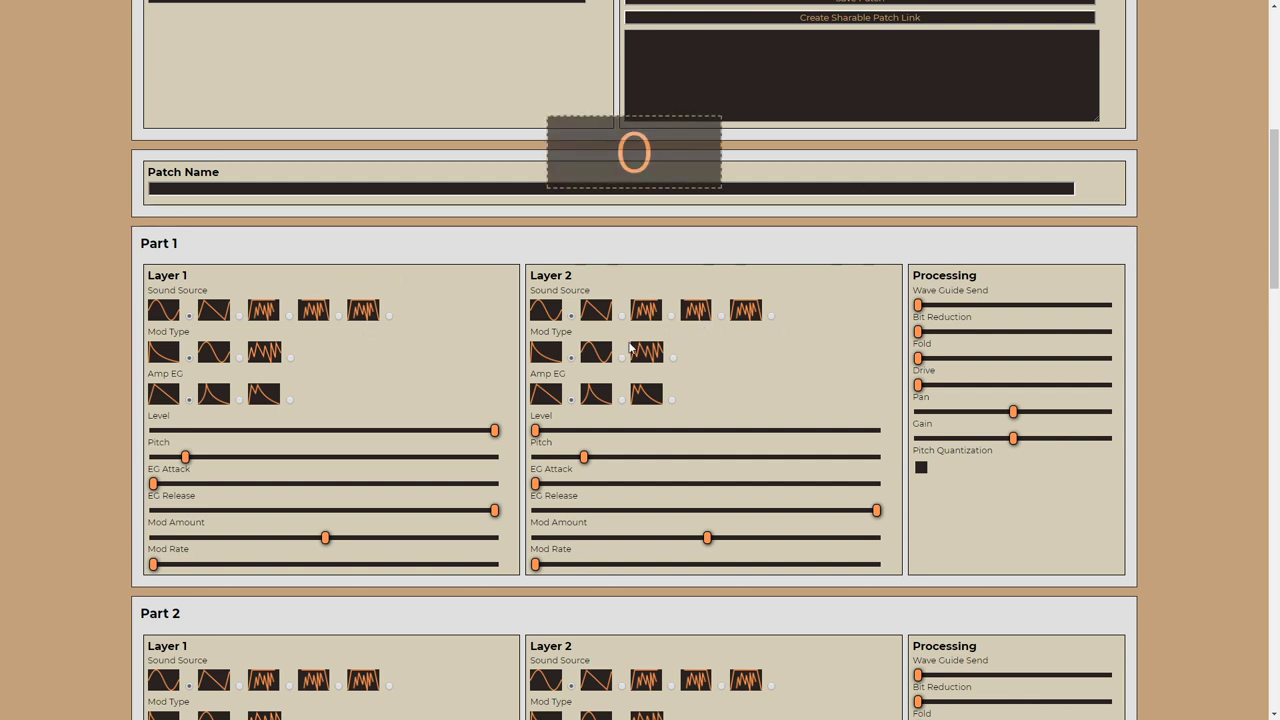
pyautogui.click(162, 318)
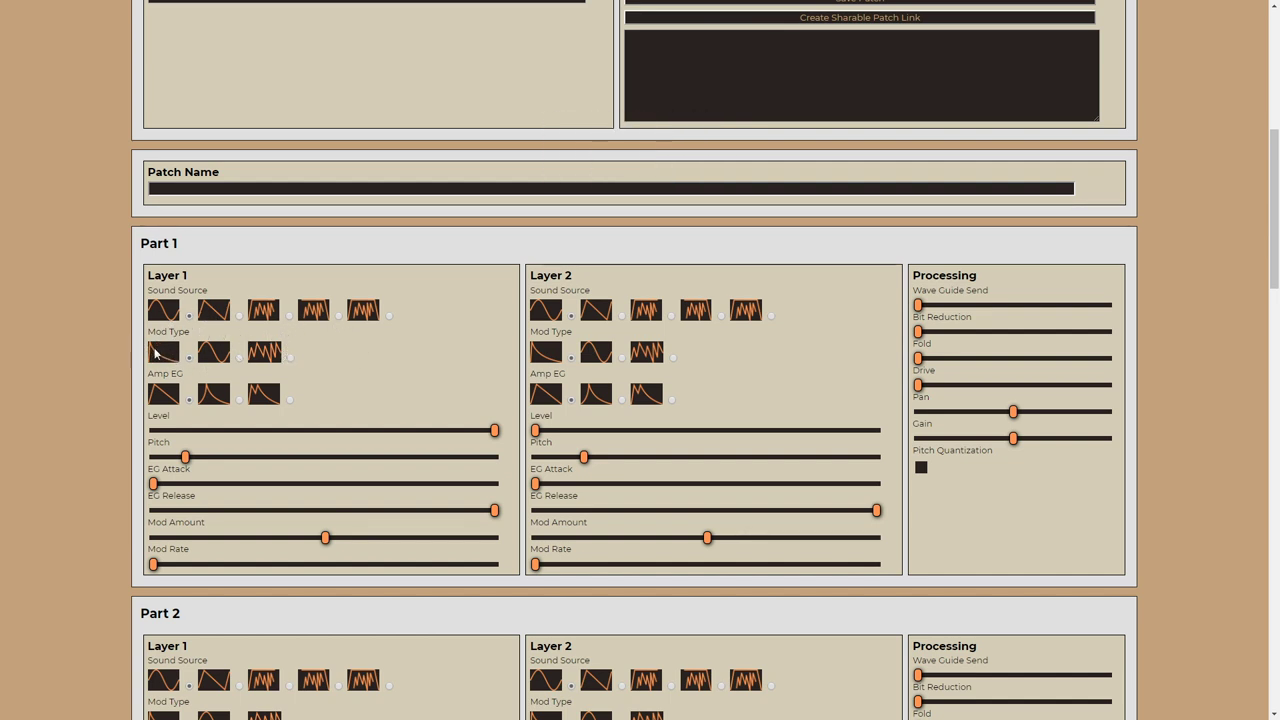
pyautogui.click(155, 352)
pyautogui.click(189, 400)
# - Set Layer 1's EG Release to about 138 and lower its Pitch from 24 to 20
pyautogui.moveTo(459, 492)
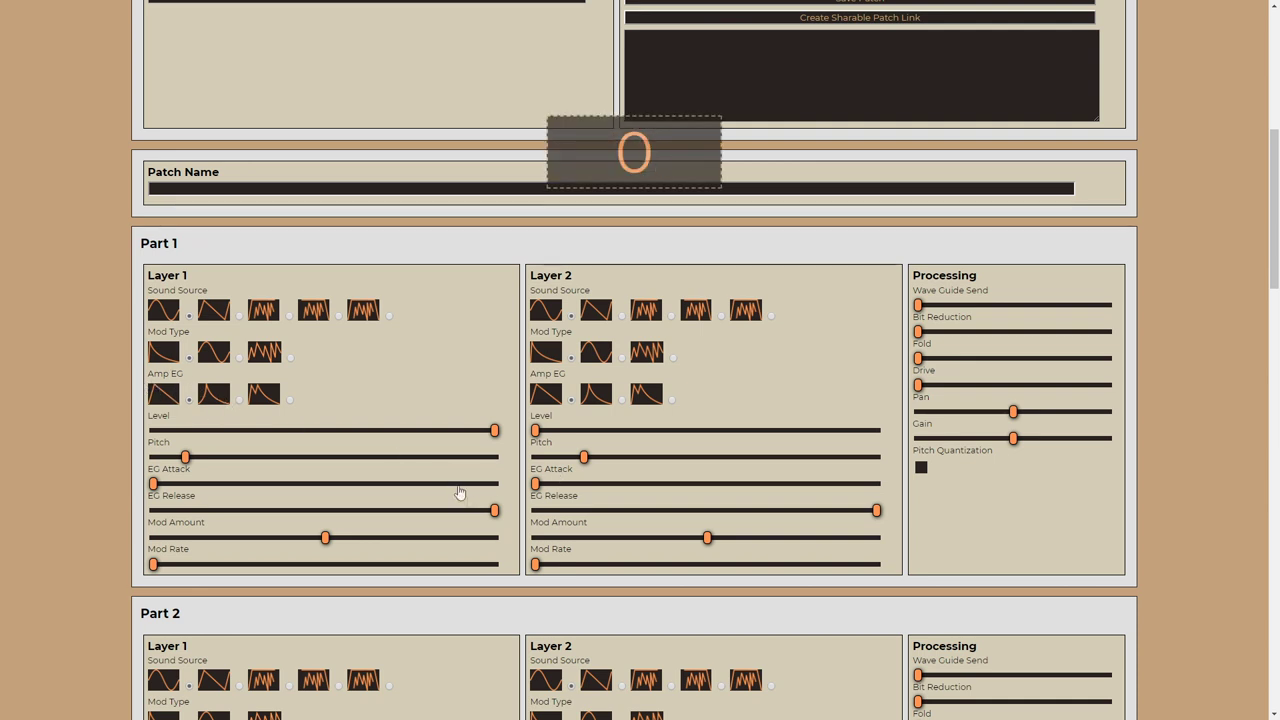
pyautogui.moveTo(493, 516)
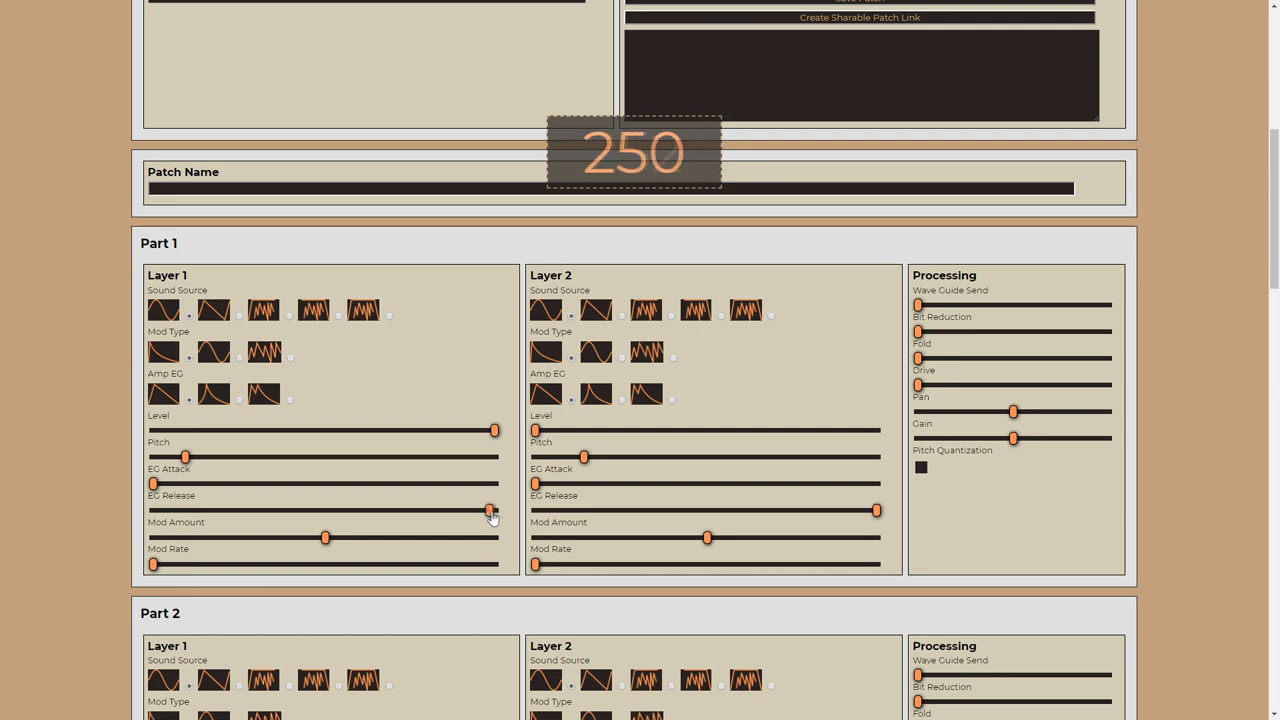
pyautogui.moveTo(502, 518); pyautogui.dragTo(340, 512)
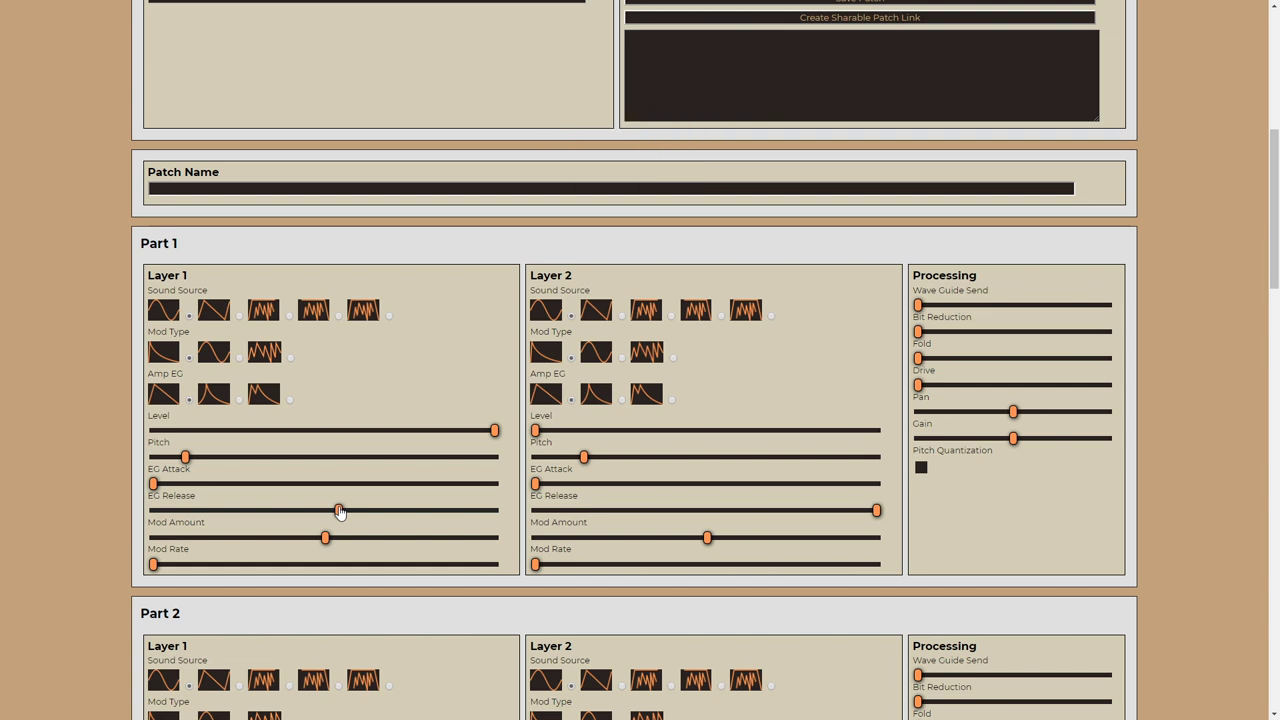
pyautogui.moveTo(202, 458)
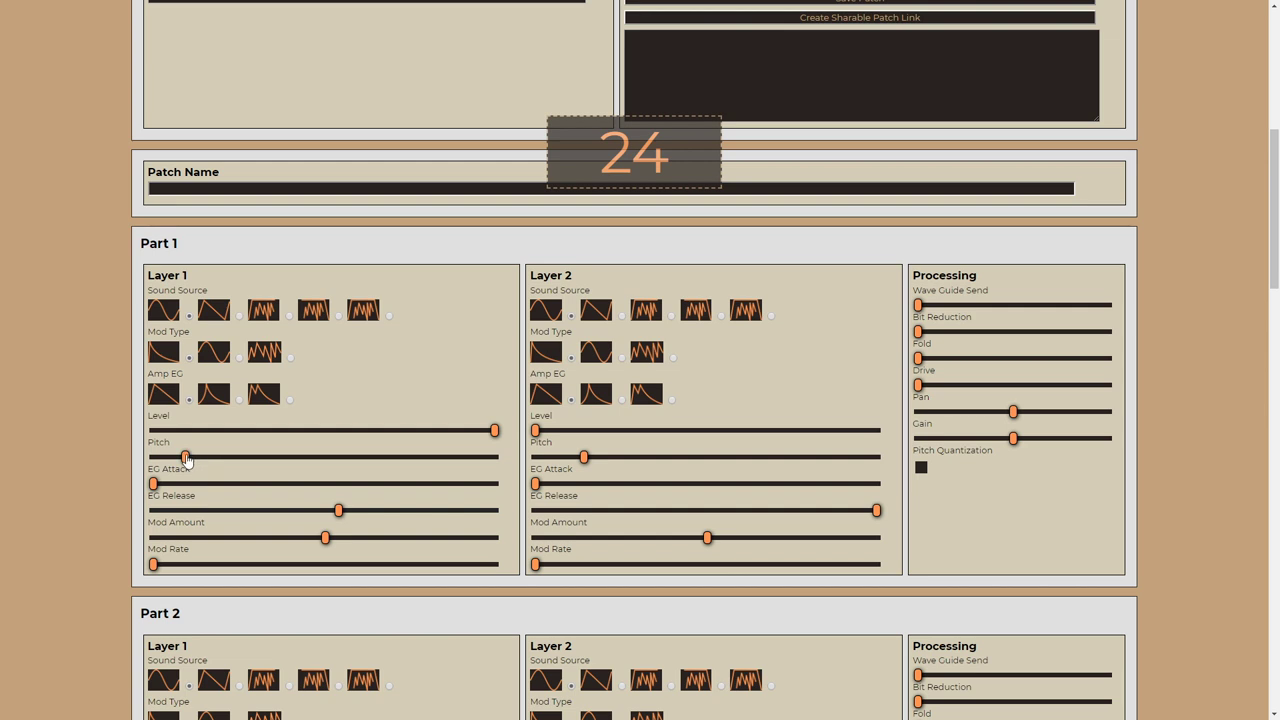
pyautogui.moveTo(186, 459); pyautogui.dragTo(180, 461)
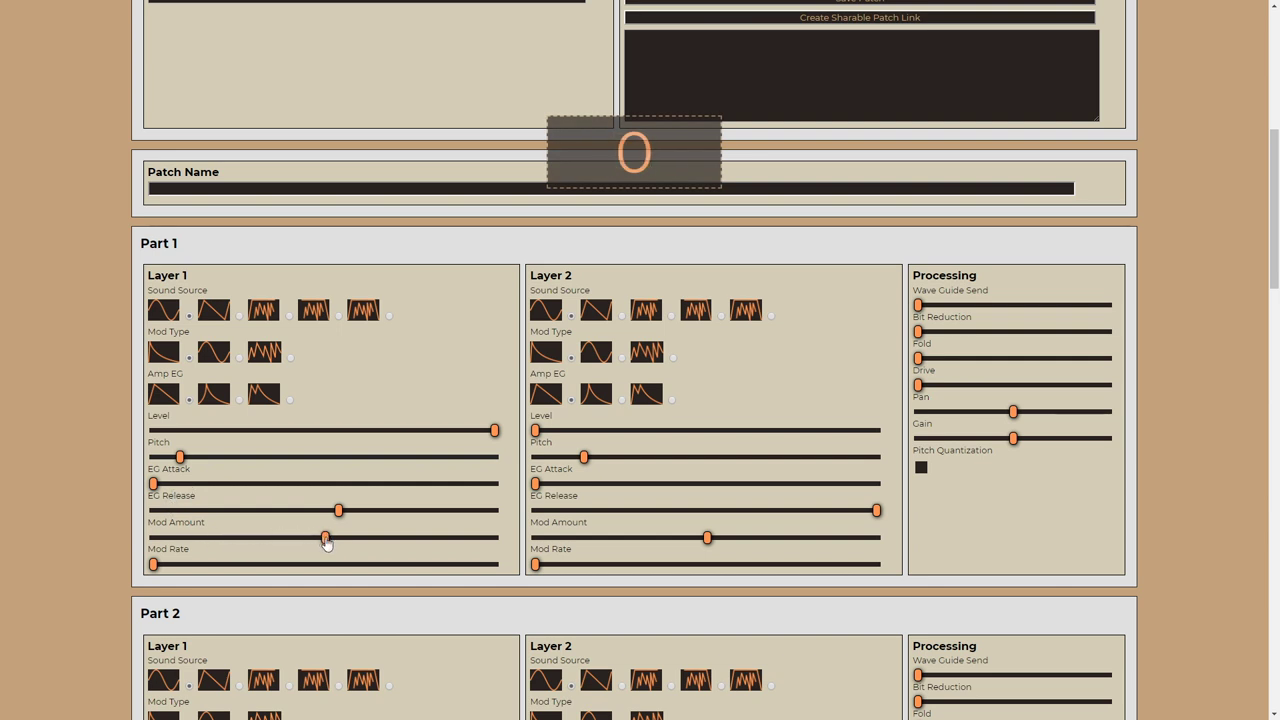
# - Raise Layer 1's Mod Amount to about 35, EG Release to about 230, and Mod Rate to 38
pyautogui.moveTo(328, 543); pyautogui.dragTo(357, 545)
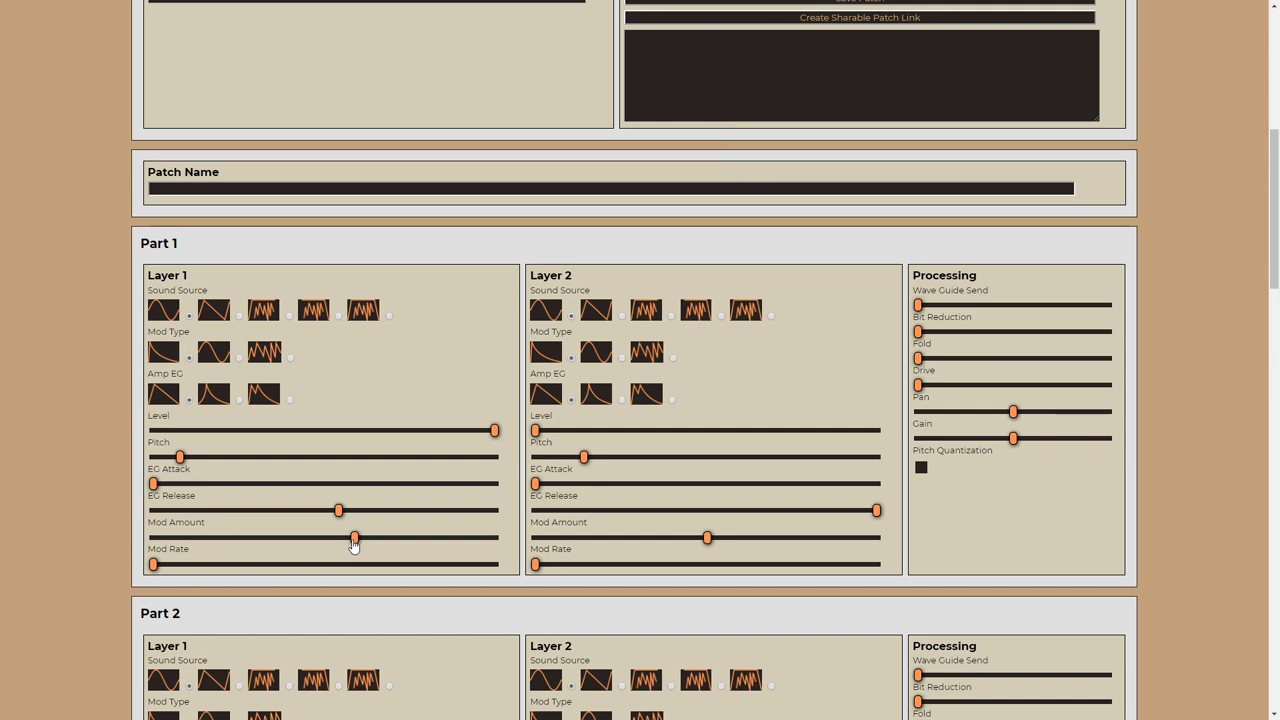
pyautogui.click(217, 541)
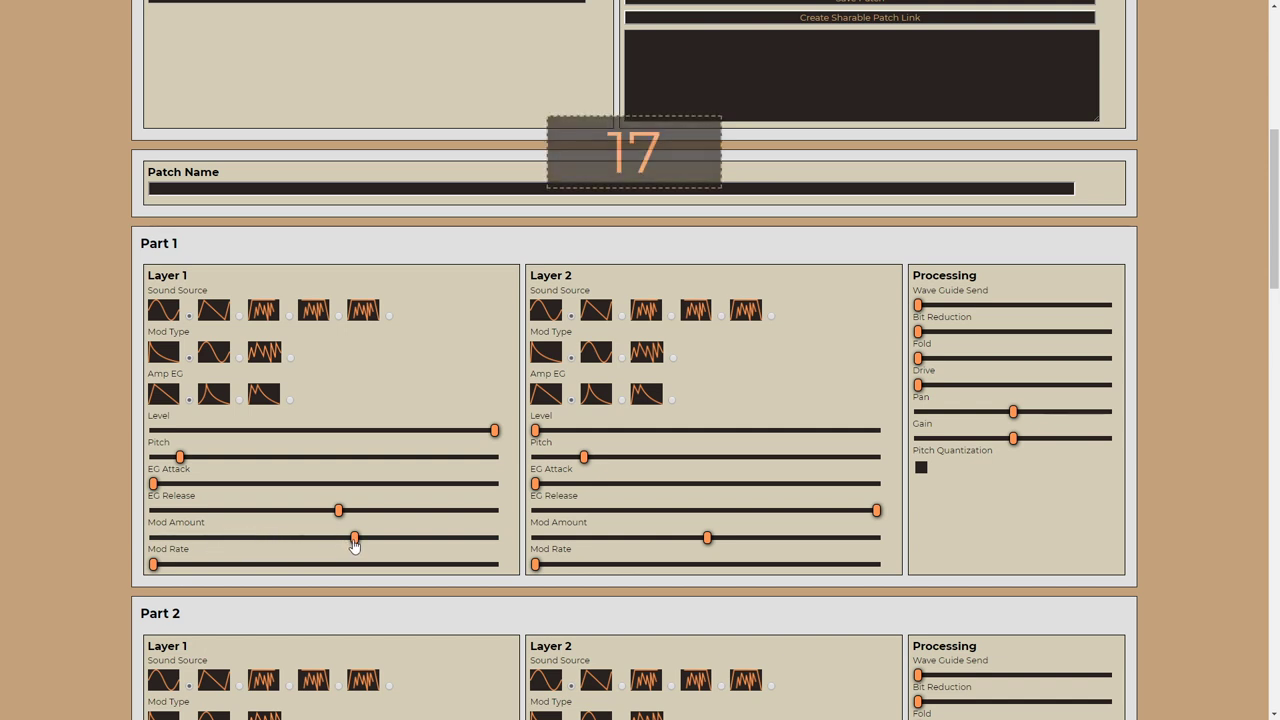
pyautogui.moveTo(354, 543); pyautogui.dragTo(379, 545)
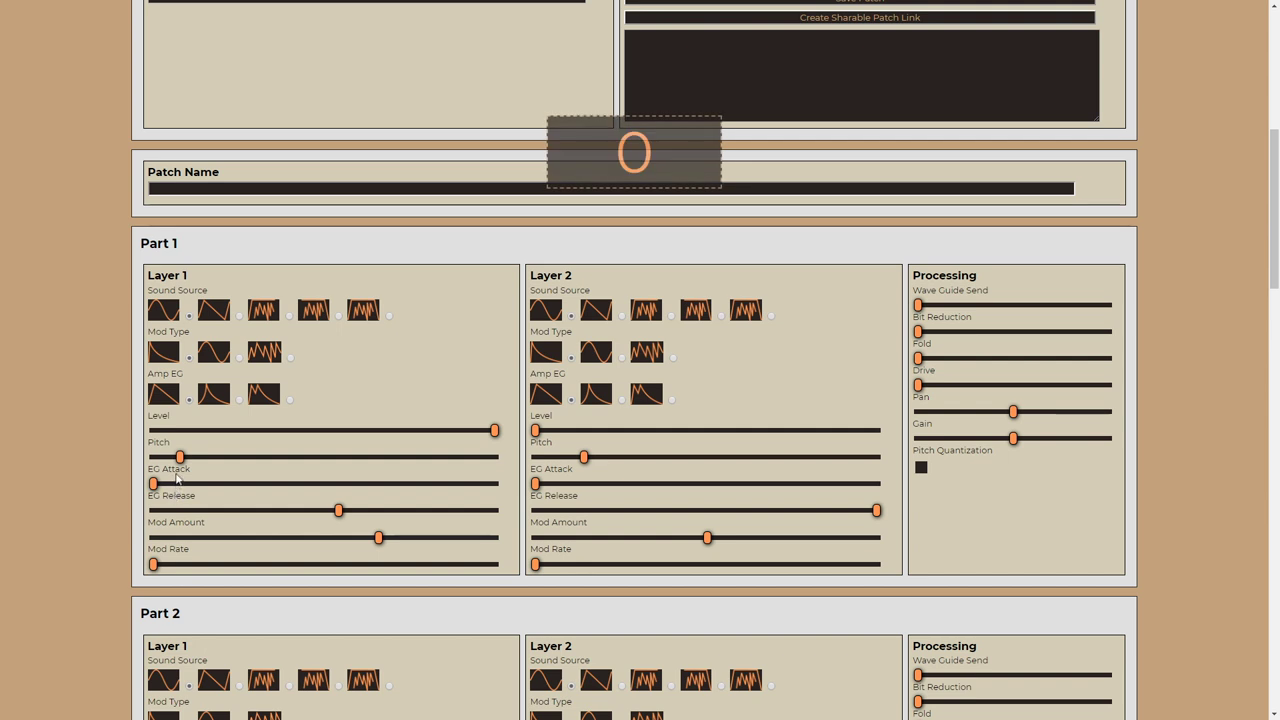
pyautogui.moveTo(338, 511); pyautogui.dragTo(463, 514)
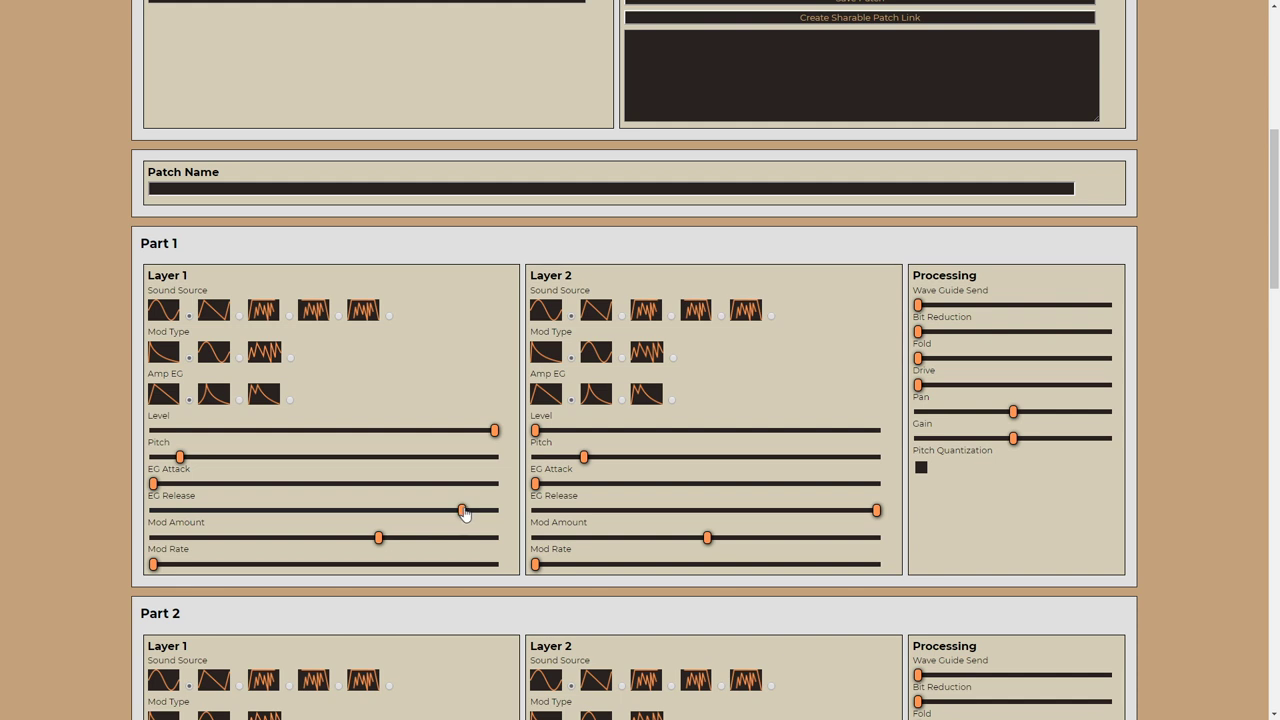
pyautogui.moveTo(468, 515)
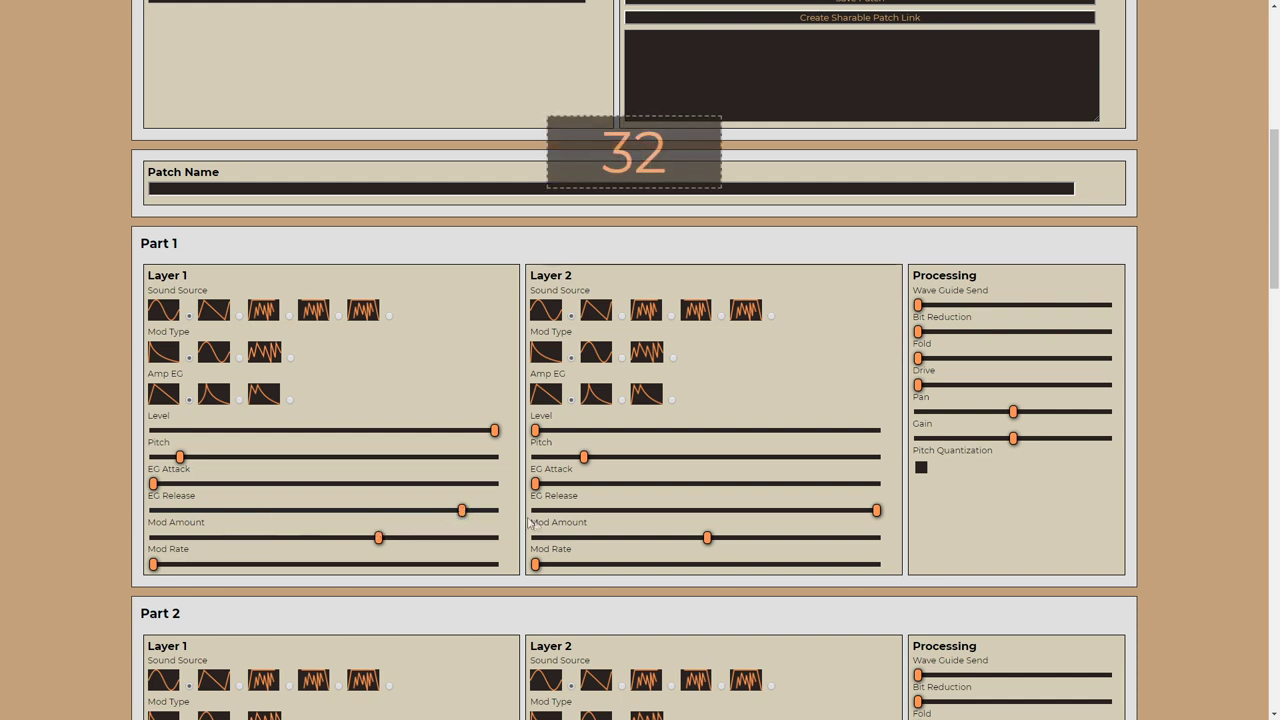
pyautogui.moveTo(152, 567)
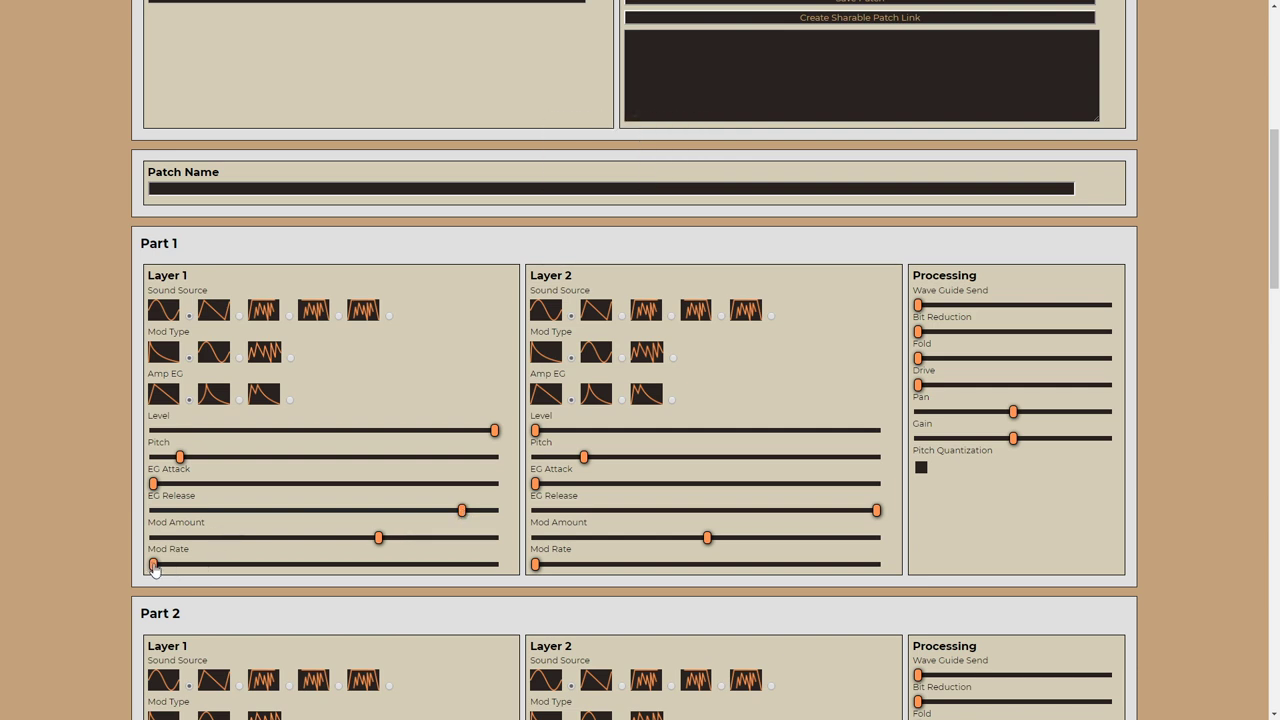
pyautogui.moveTo(154, 568); pyautogui.dragTo(227, 570)
# - Push Layer 1's Mod Rate from 38 through 64 up to about 90
pyautogui.moveTo(227, 570); pyautogui.dragTo(266, 570)
pyautogui.moveTo(268, 566); pyautogui.dragTo(275, 569)
pyautogui.moveTo(291, 532)
pyautogui.moveTo(284, 567)
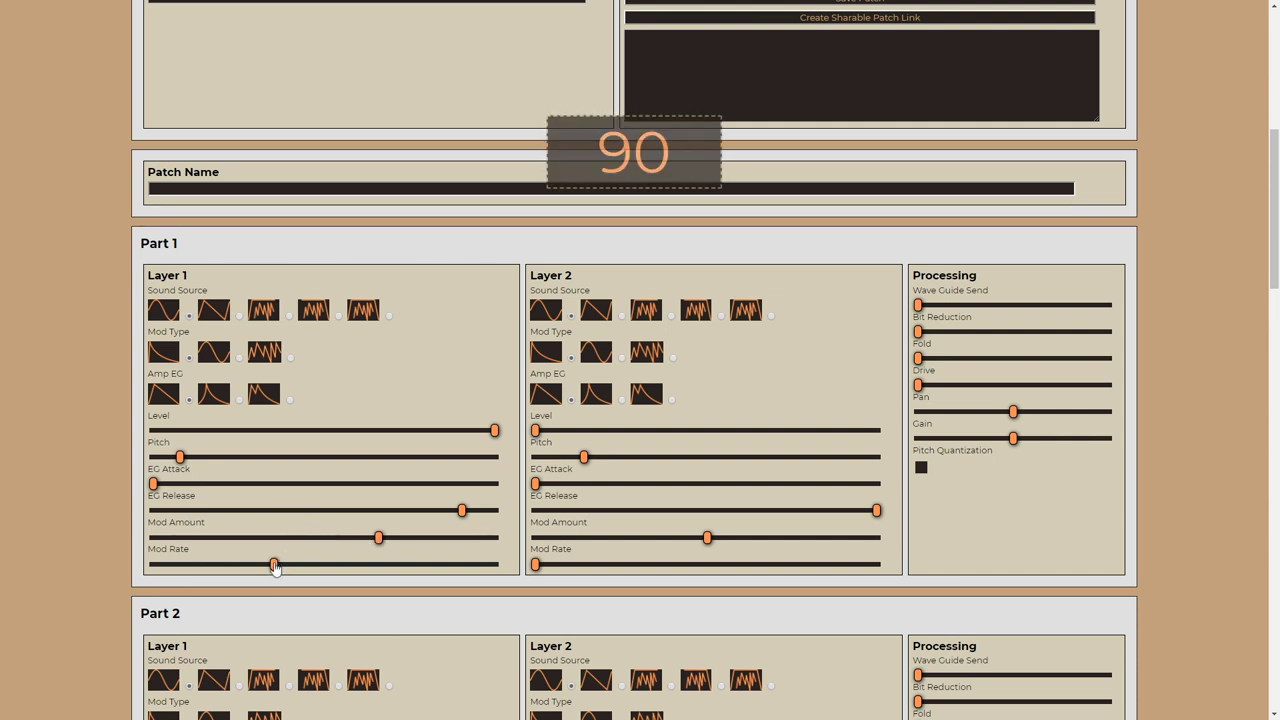
pyautogui.moveTo(352, 538)
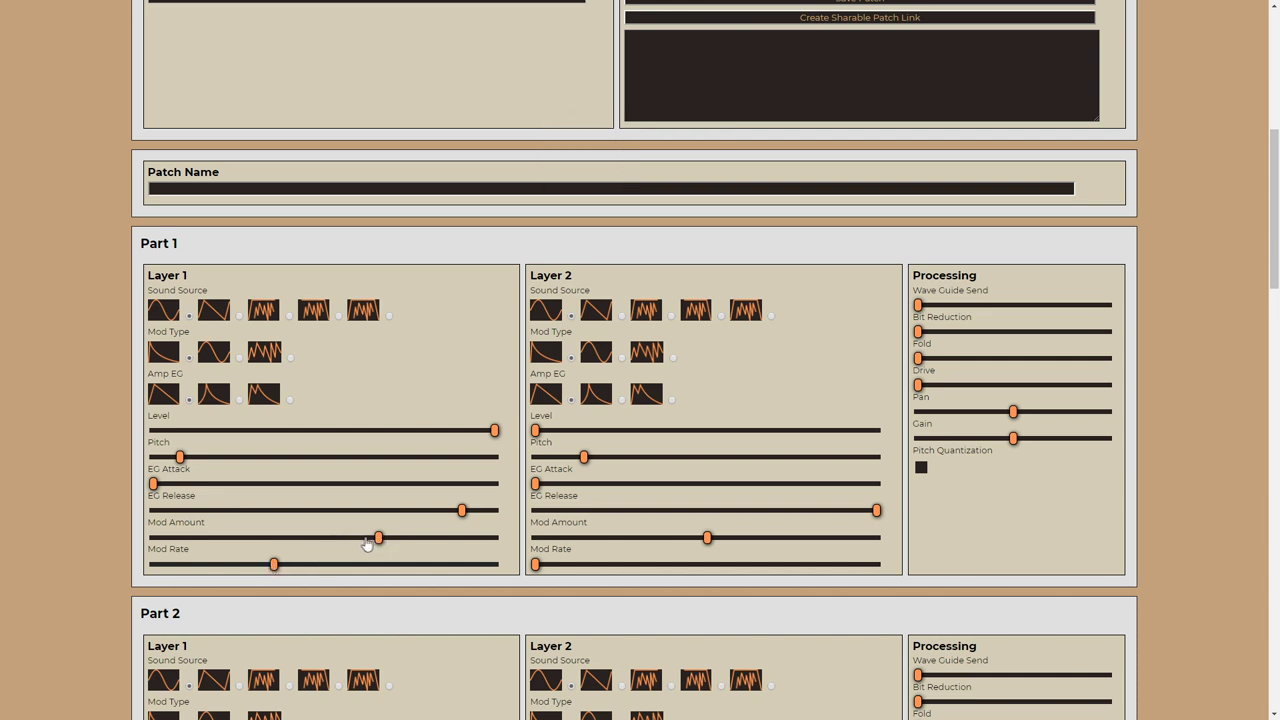
# - Rebalance Layer 1's FM to Mod Amount 46 and Mod Rate 136, then ease the amount slightly down
pyautogui.moveTo(378, 541); pyautogui.dragTo(349, 541)
pyautogui.click(273, 566)
pyautogui.moveTo(273, 566); pyautogui.dragTo(242, 567)
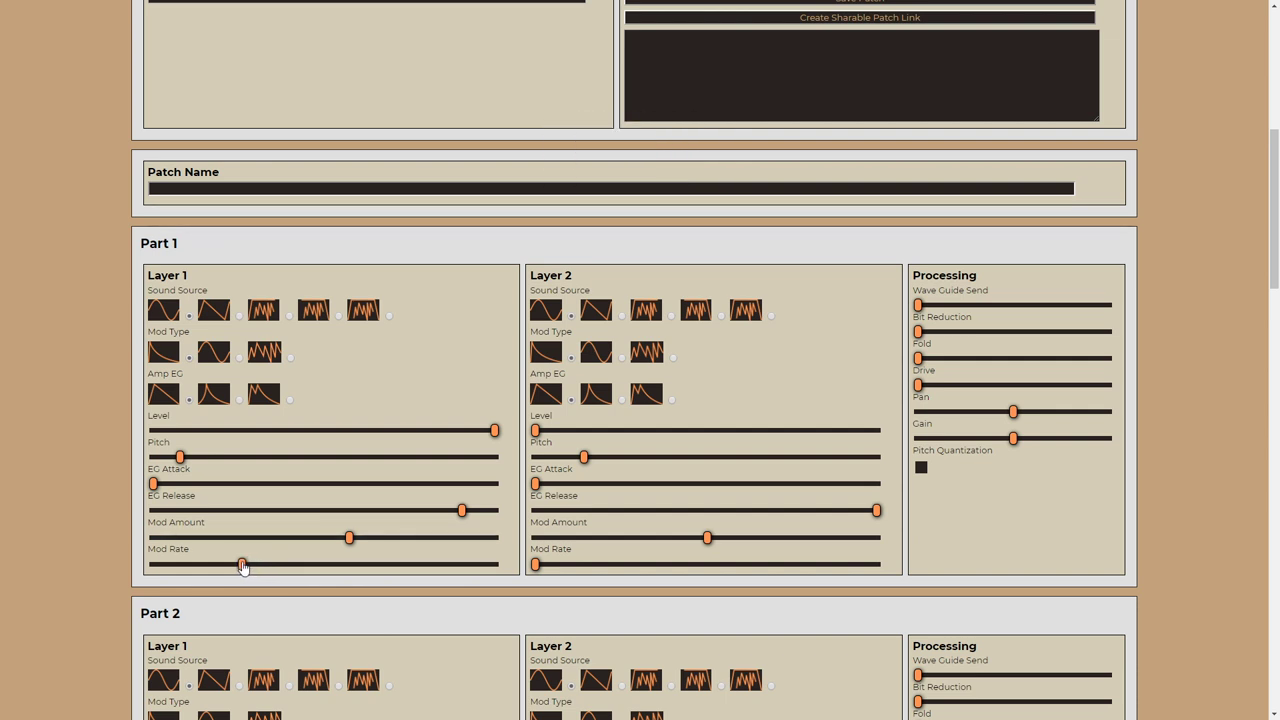
pyautogui.moveTo(333, 547)
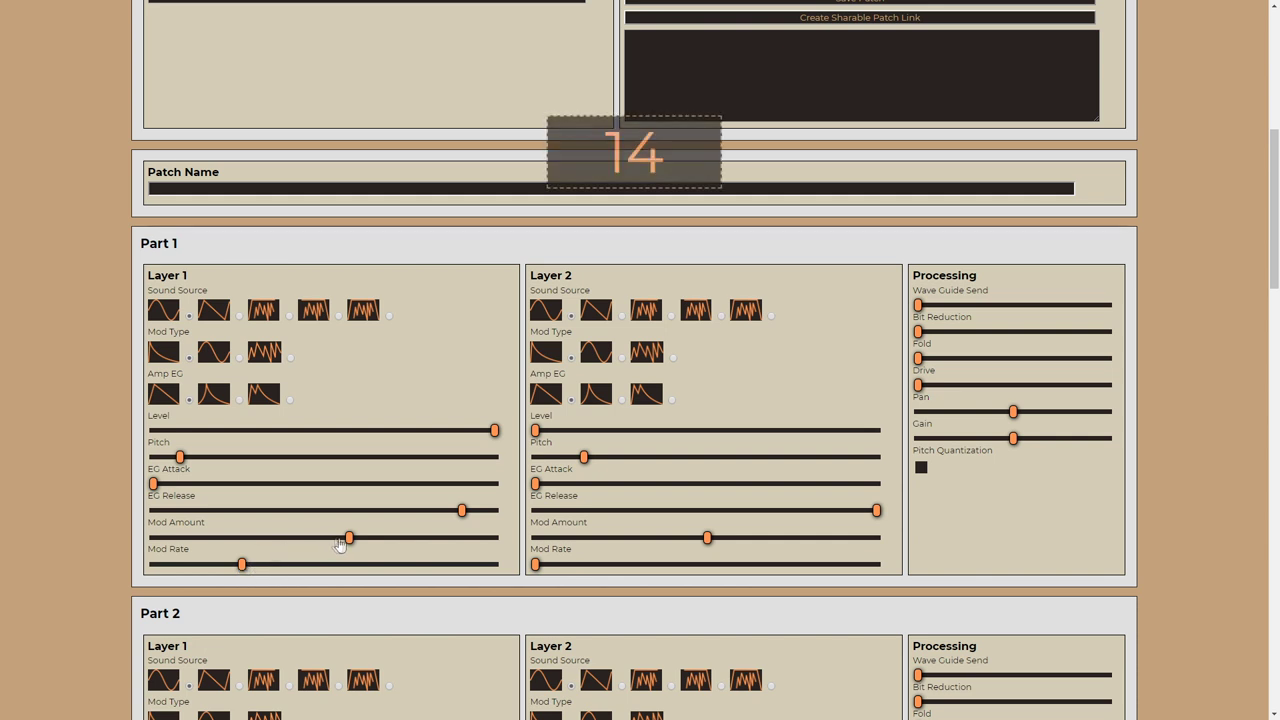
pyautogui.moveTo(350, 543); pyautogui.dragTo(403, 541)
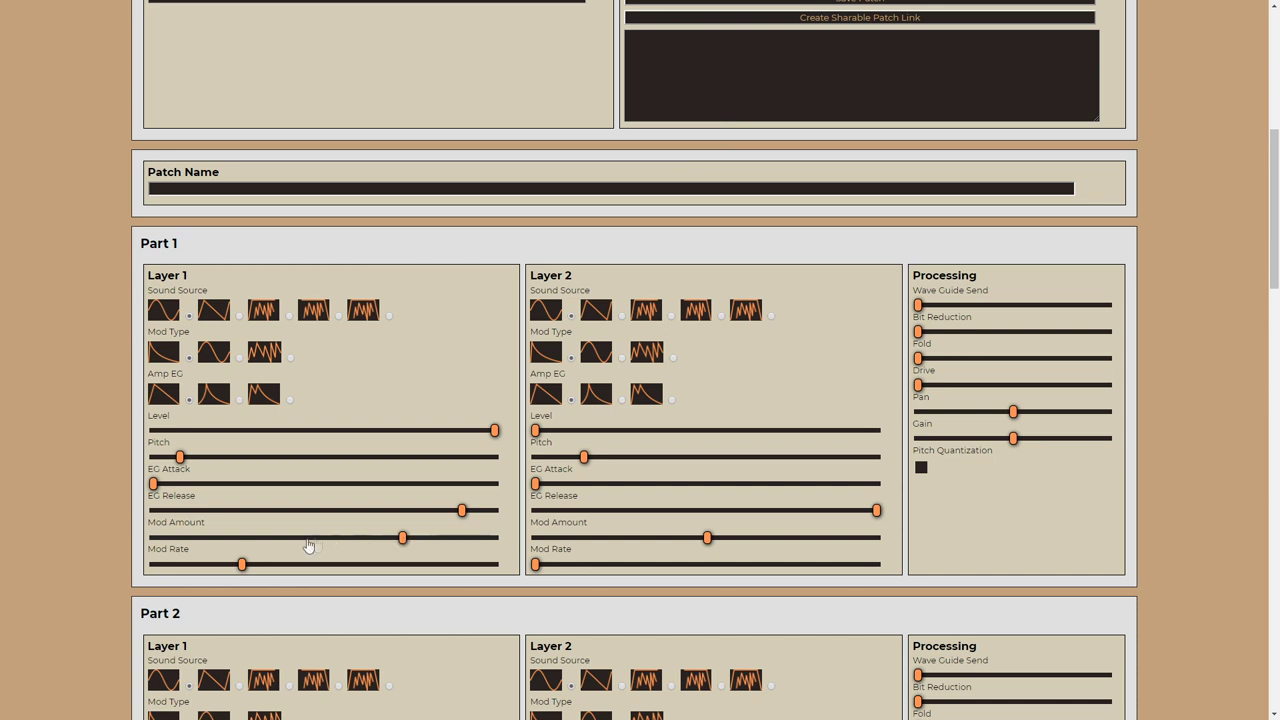
pyautogui.moveTo(197, 572)
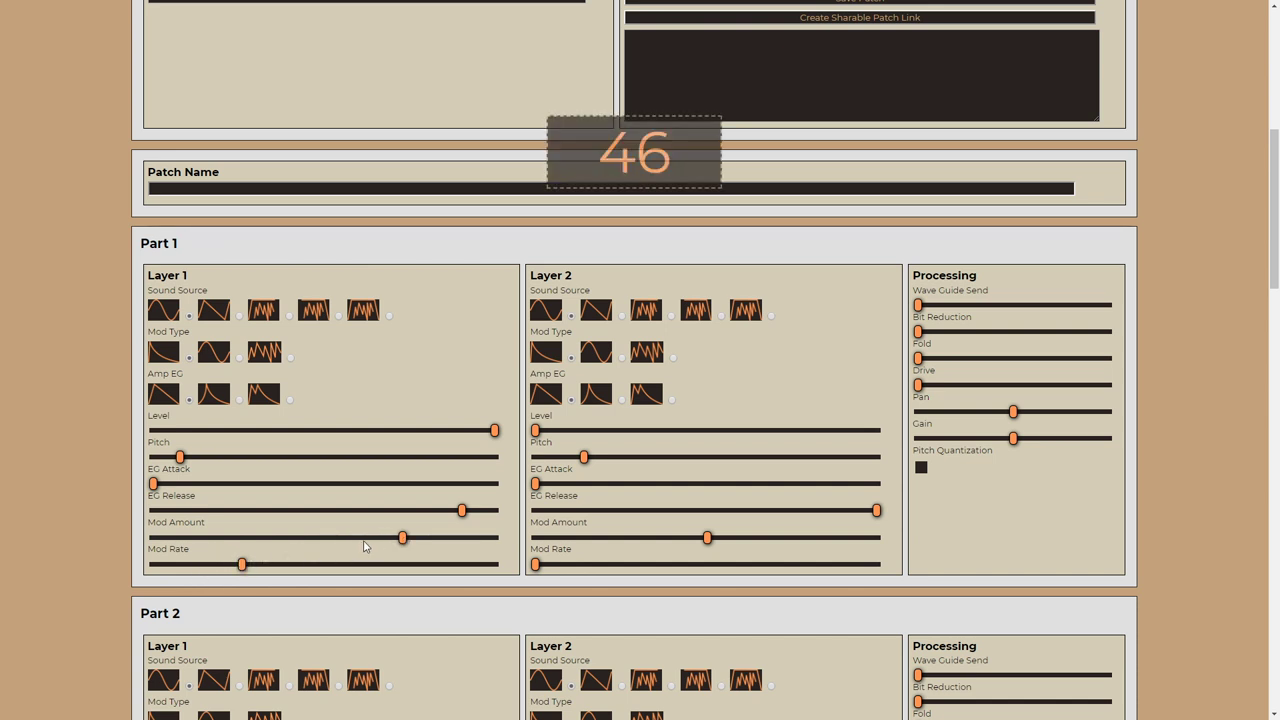
pyautogui.moveTo(243, 566)
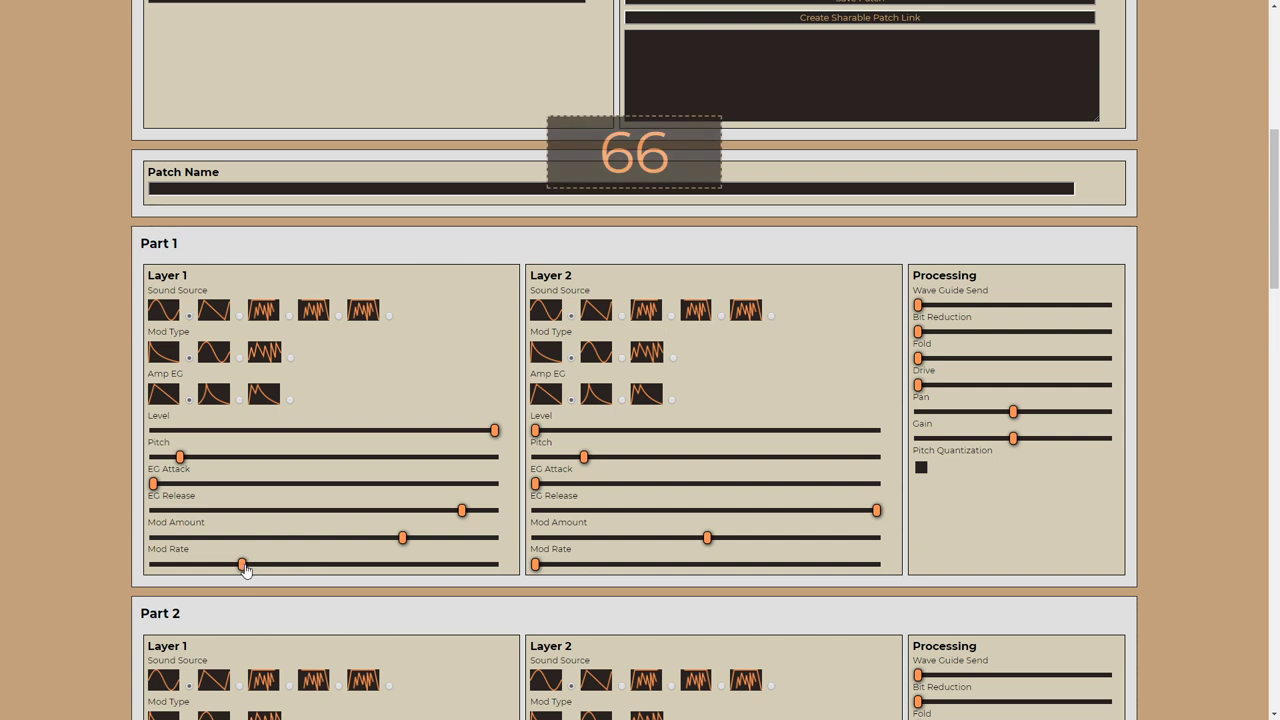
pyautogui.moveTo(243, 566); pyautogui.dragTo(322, 567)
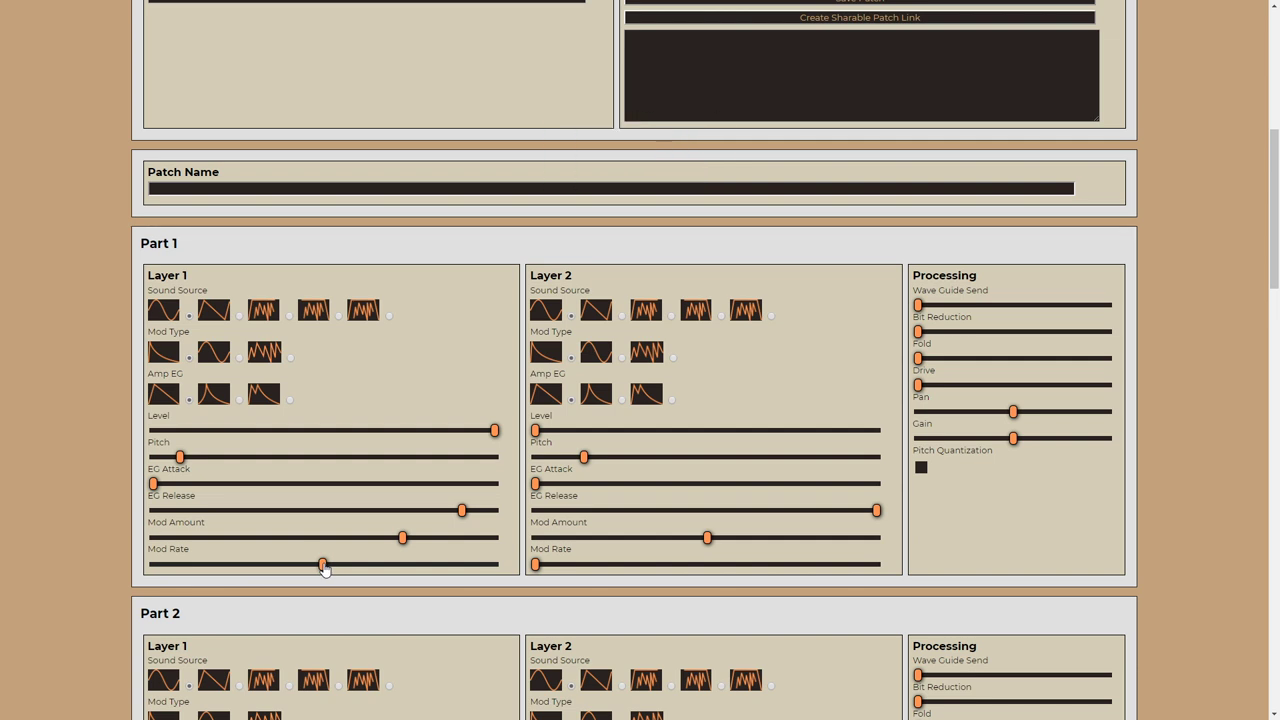
pyautogui.moveTo(323, 567); pyautogui.dragTo(337, 569)
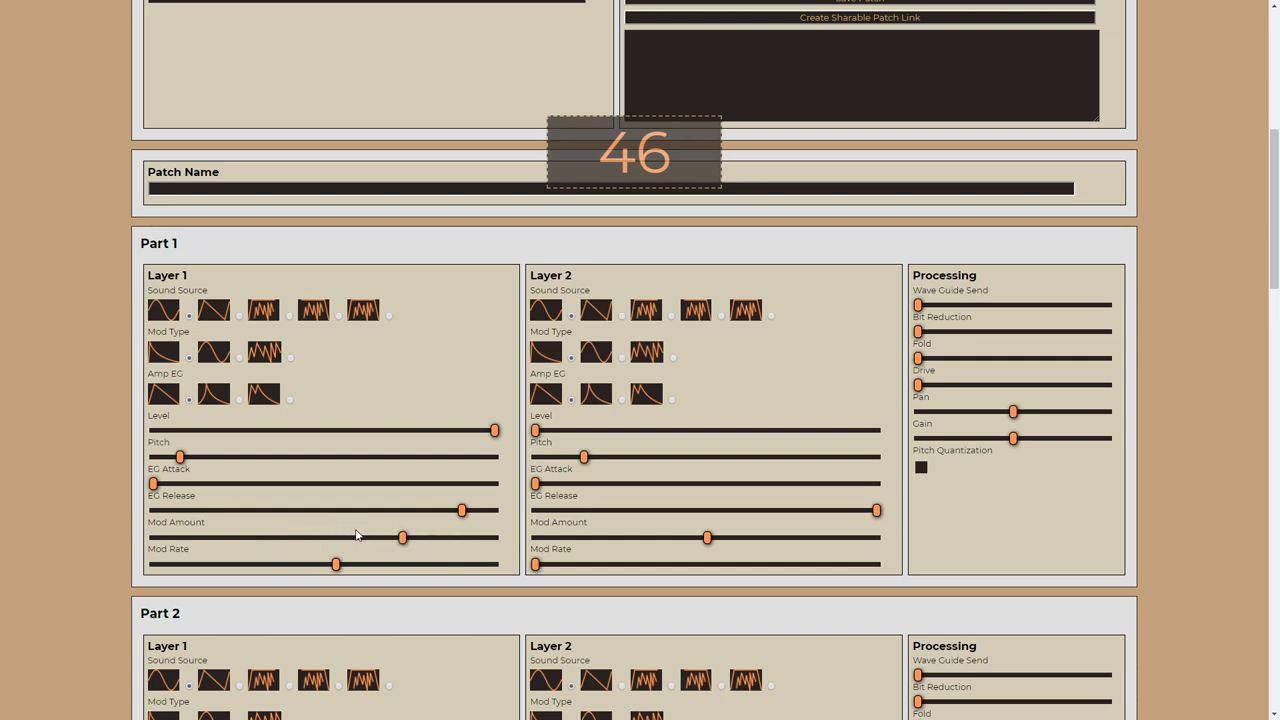
pyautogui.moveTo(403, 538); pyautogui.dragTo(377, 542)
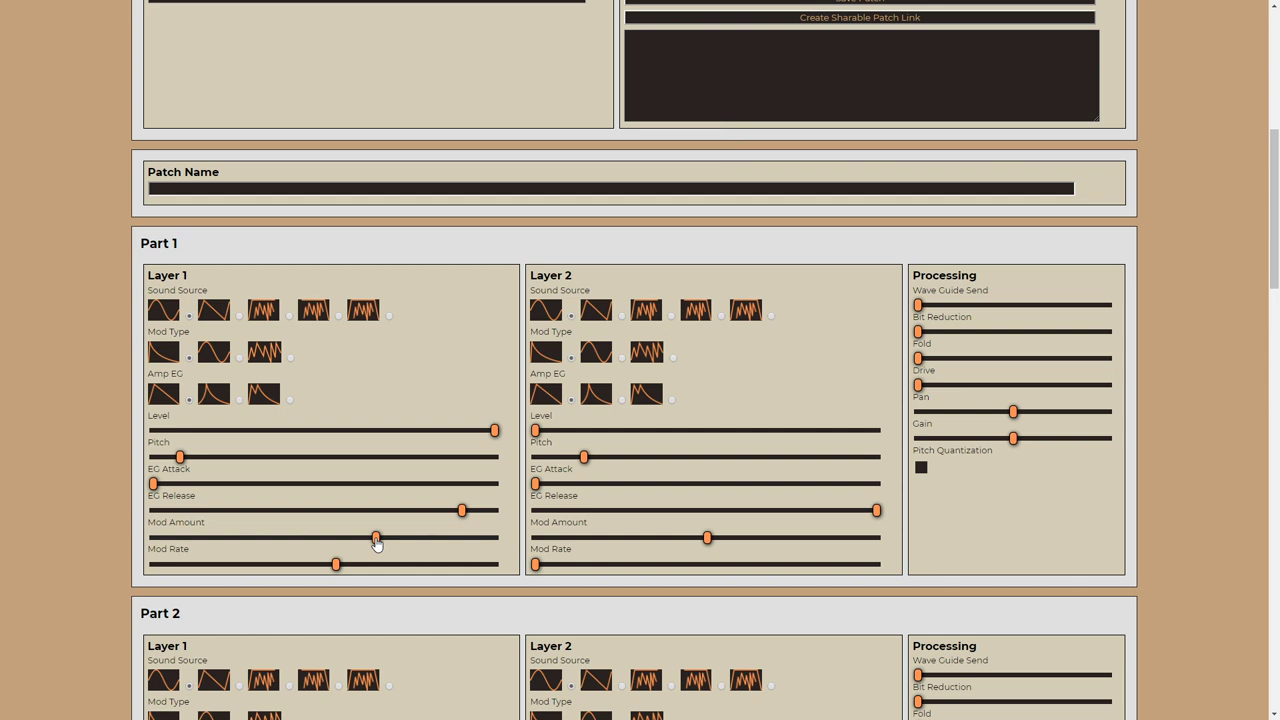
# - Ease Layer 1's Mod Amount down to about 30 and its Mod Rate down to about 106
pyautogui.click(334, 563)
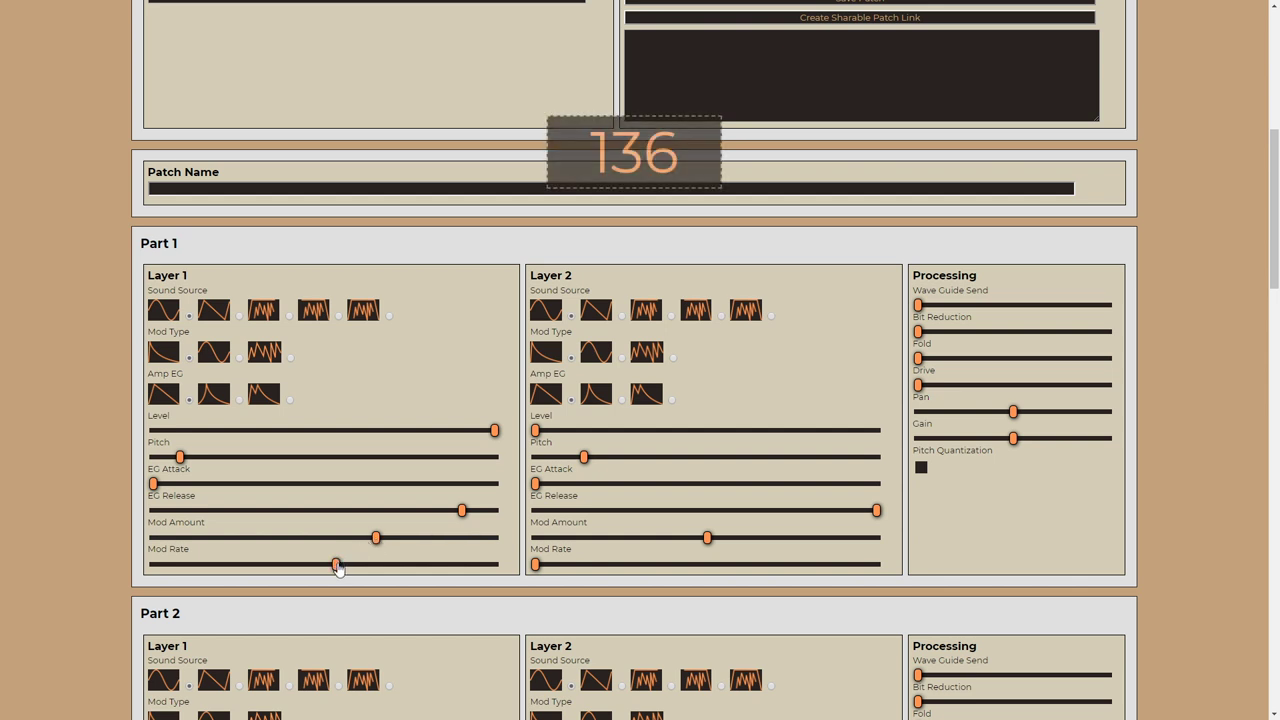
pyautogui.click(376, 542)
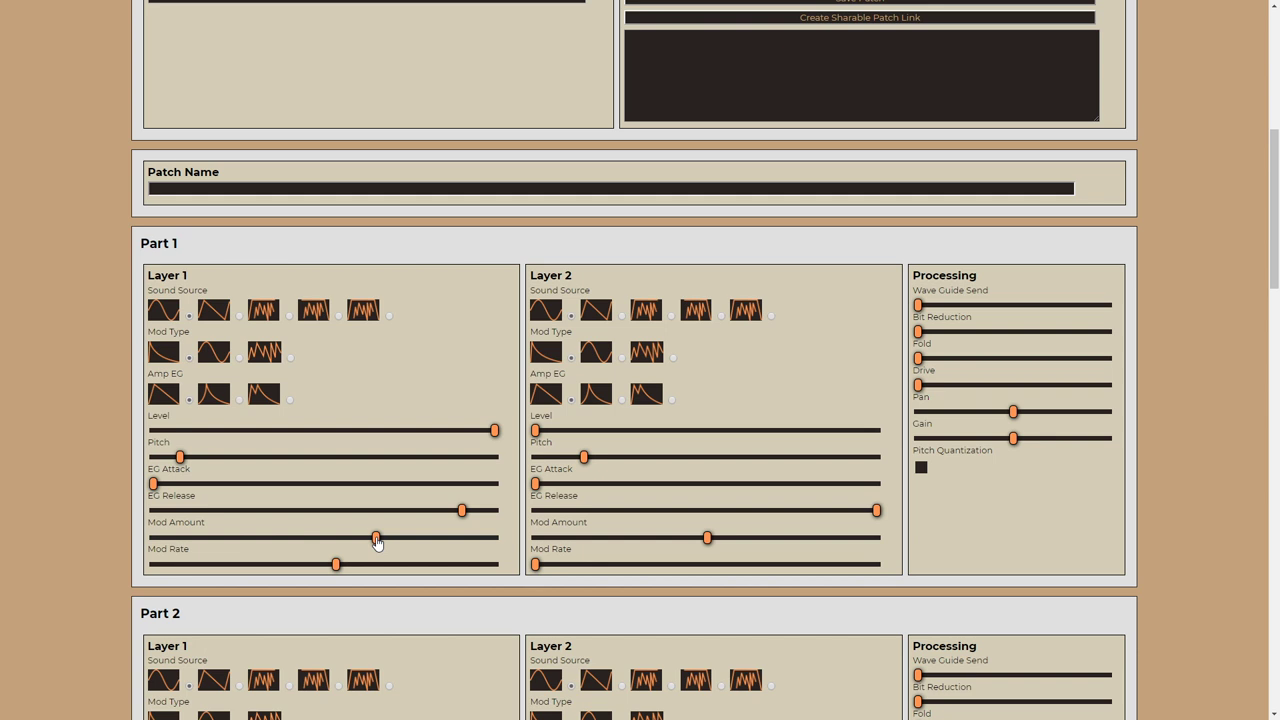
pyautogui.moveTo(376, 542)
pyautogui.mouseDown()
pyautogui.moveTo(325, 542)
pyautogui.moveTo(377, 546)
pyautogui.mouseUp()
pyautogui.click(376, 542)
pyautogui.click(336, 563)
pyautogui.moveTo(336, 566); pyautogui.dragTo(302, 565)
pyautogui.moveTo(302, 565); pyautogui.dragTo(296, 565)
# - Lengthen Layer 1's EG Attack to 48 and shorten its EG Release to about 190
pyautogui.click(153, 484)
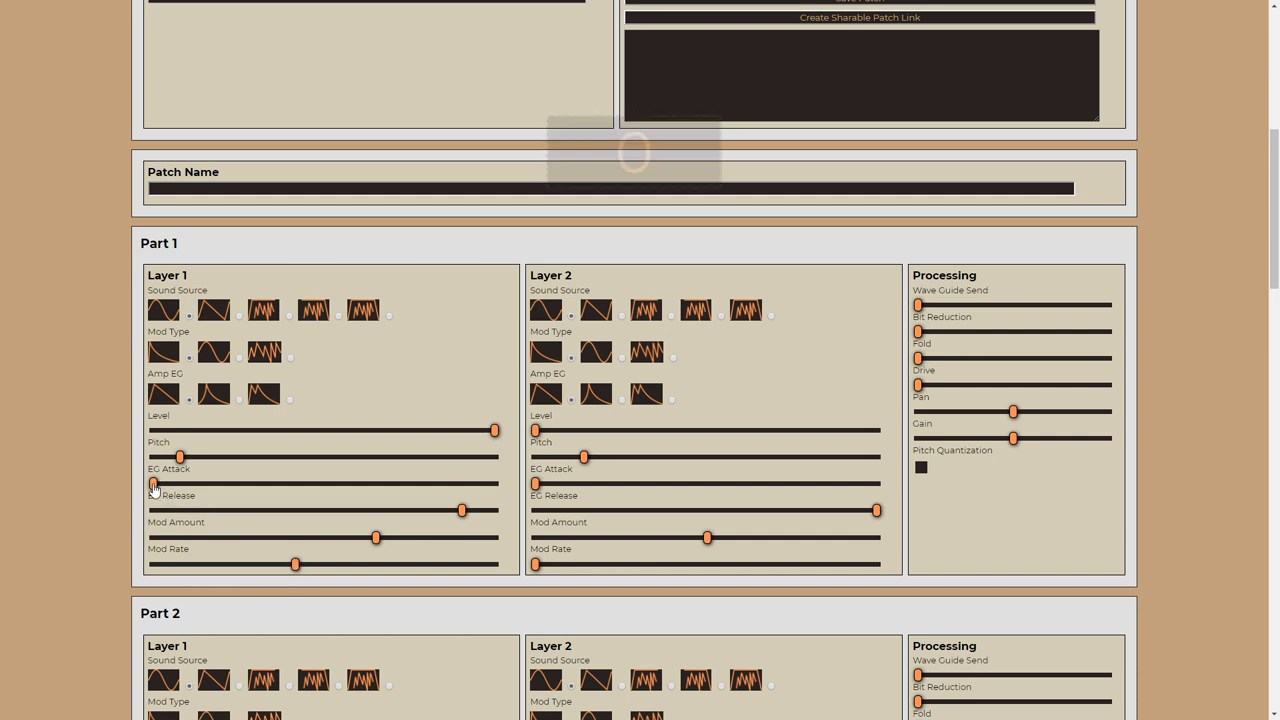
pyautogui.moveTo(153, 485); pyautogui.dragTo(204, 494)
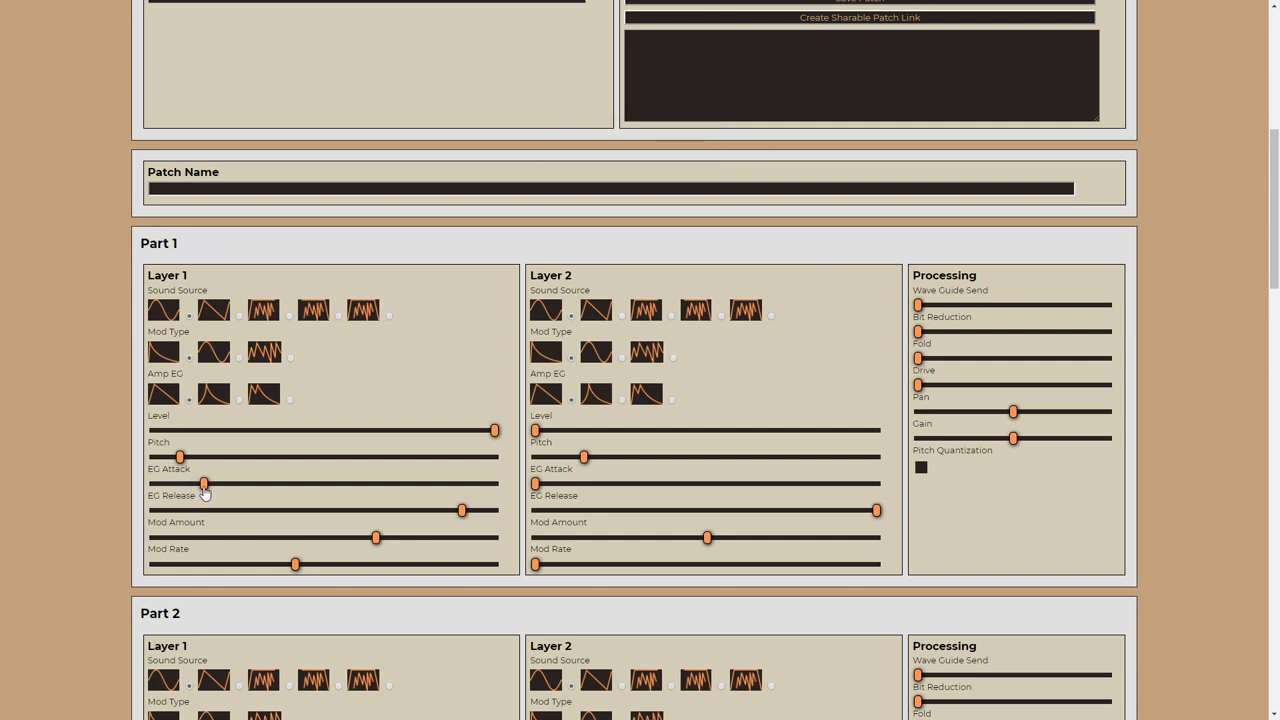
pyautogui.moveTo(204, 489); pyautogui.dragTo(219, 487)
pyautogui.moveTo(460, 511); pyautogui.dragTo(340, 517)
# - Raise Layer 1's Mod Amount slightly and speed its Mod Rate up to about 146
pyautogui.moveTo(273, 497)
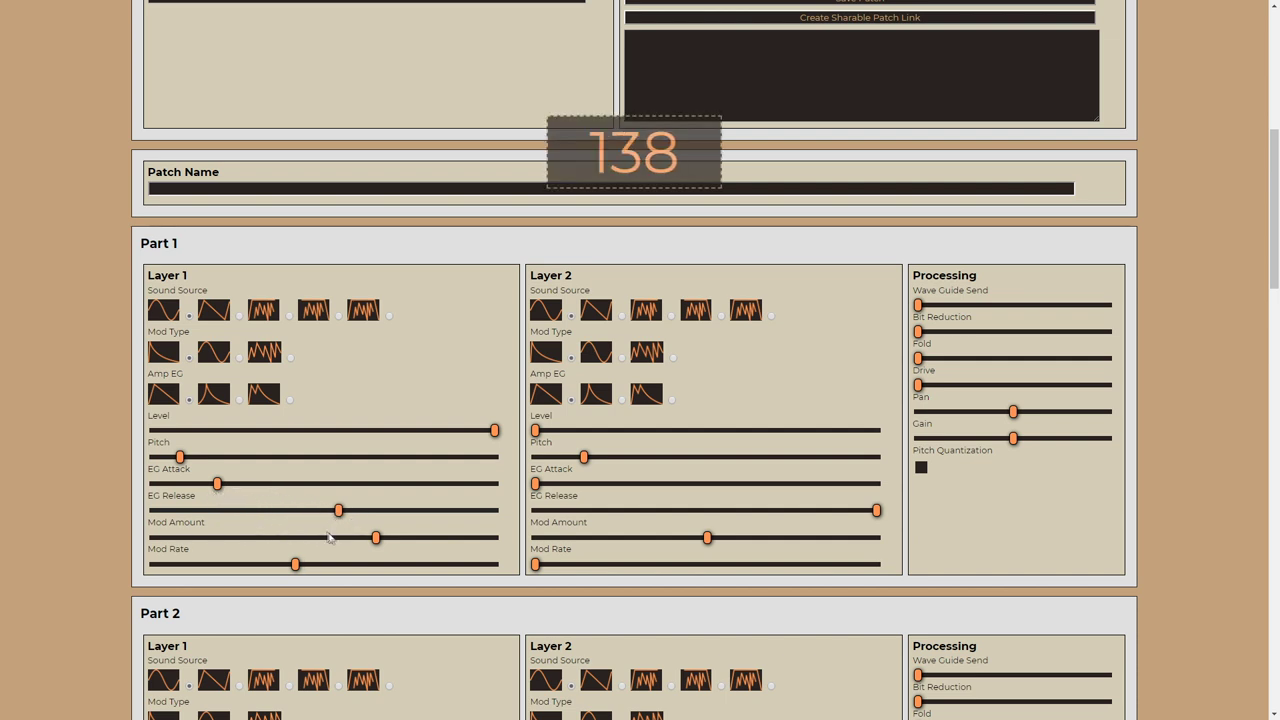
pyautogui.moveTo(318, 545)
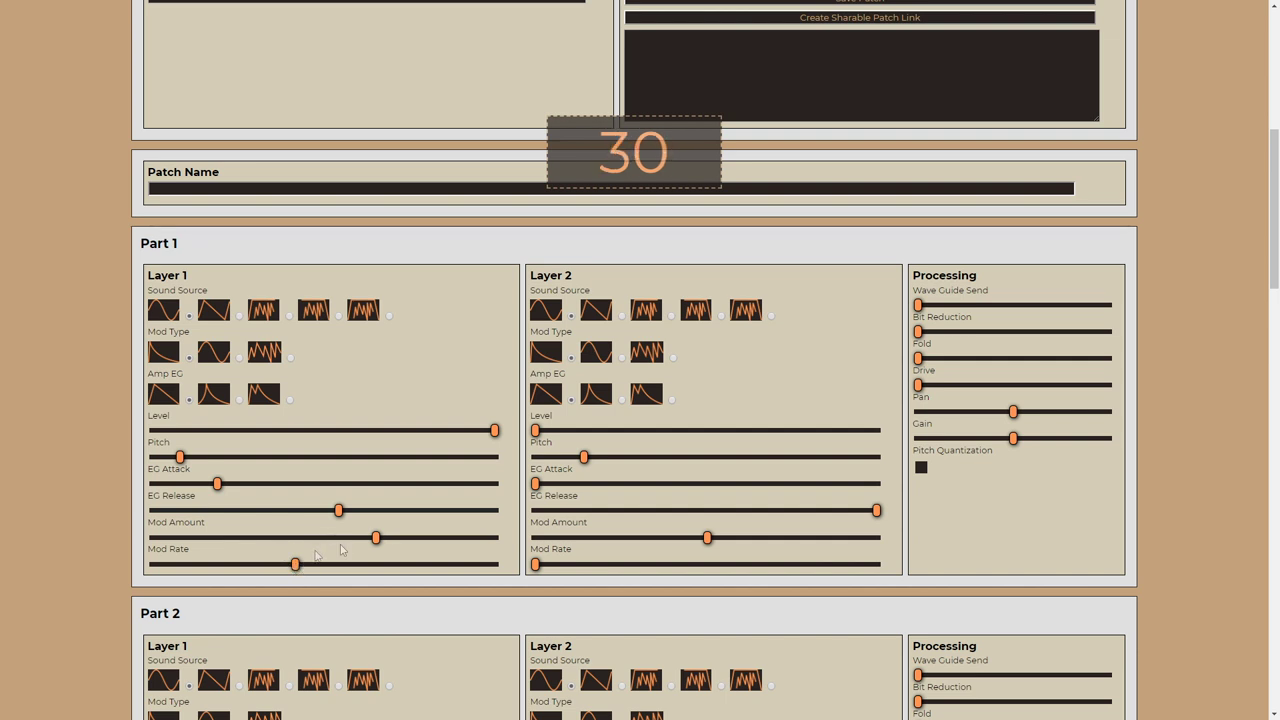
pyautogui.moveTo(374, 537); pyautogui.dragTo(391, 538)
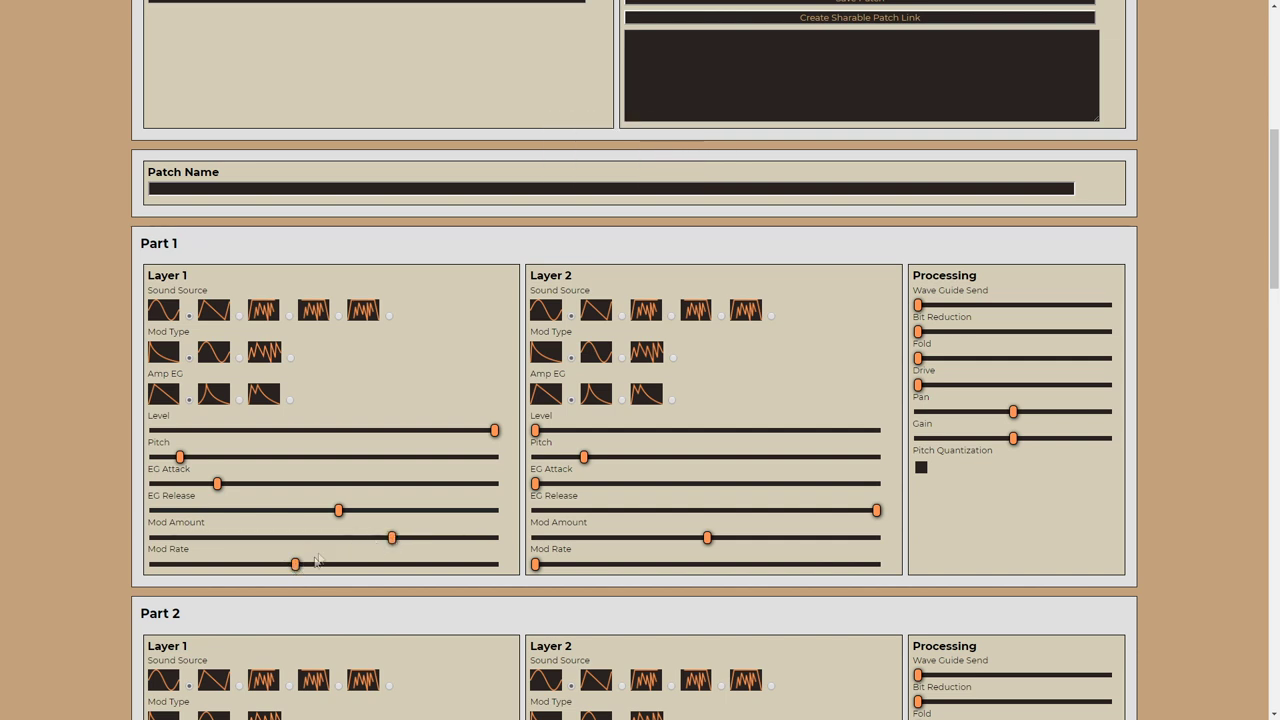
pyautogui.moveTo(298, 564); pyautogui.dragTo(350, 566)
# - Trim Layer 1's modulation and rate, reshape its attack and release, and set Layer 2 Level to 255
pyautogui.moveTo(386, 544); pyautogui.dragTo(255, 568)
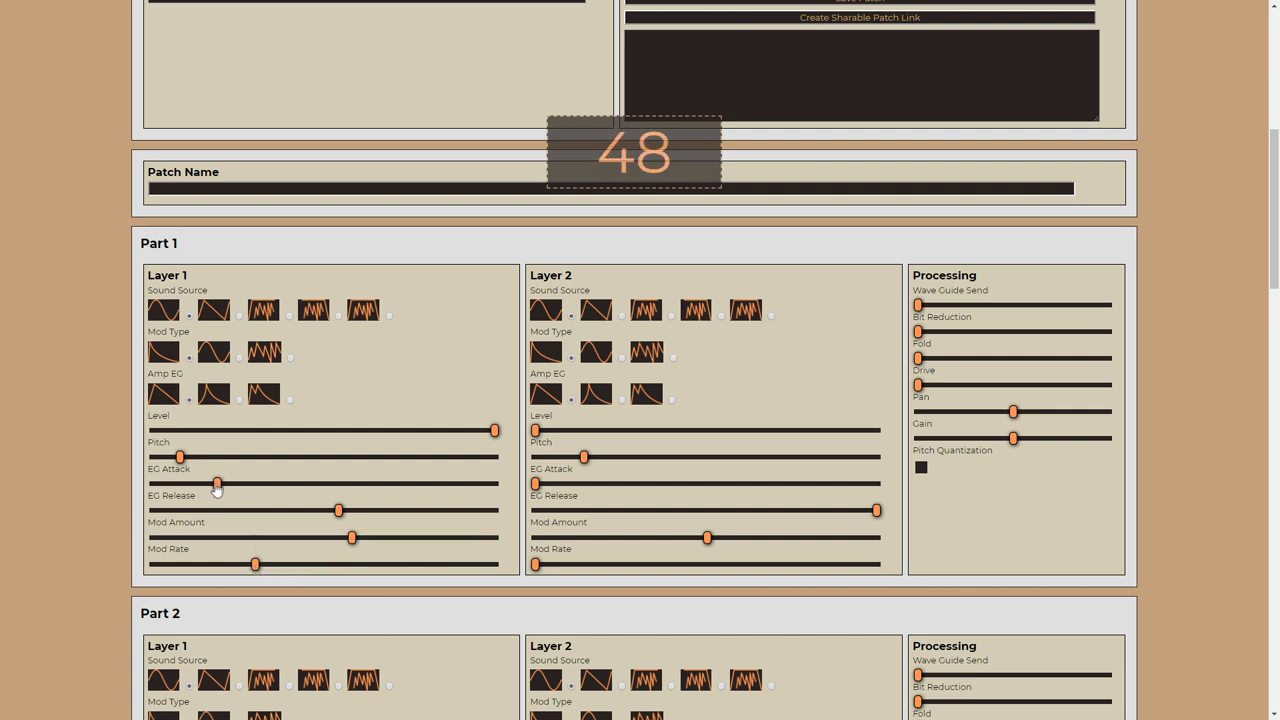
pyautogui.moveTo(216, 488); pyautogui.dragTo(151, 489)
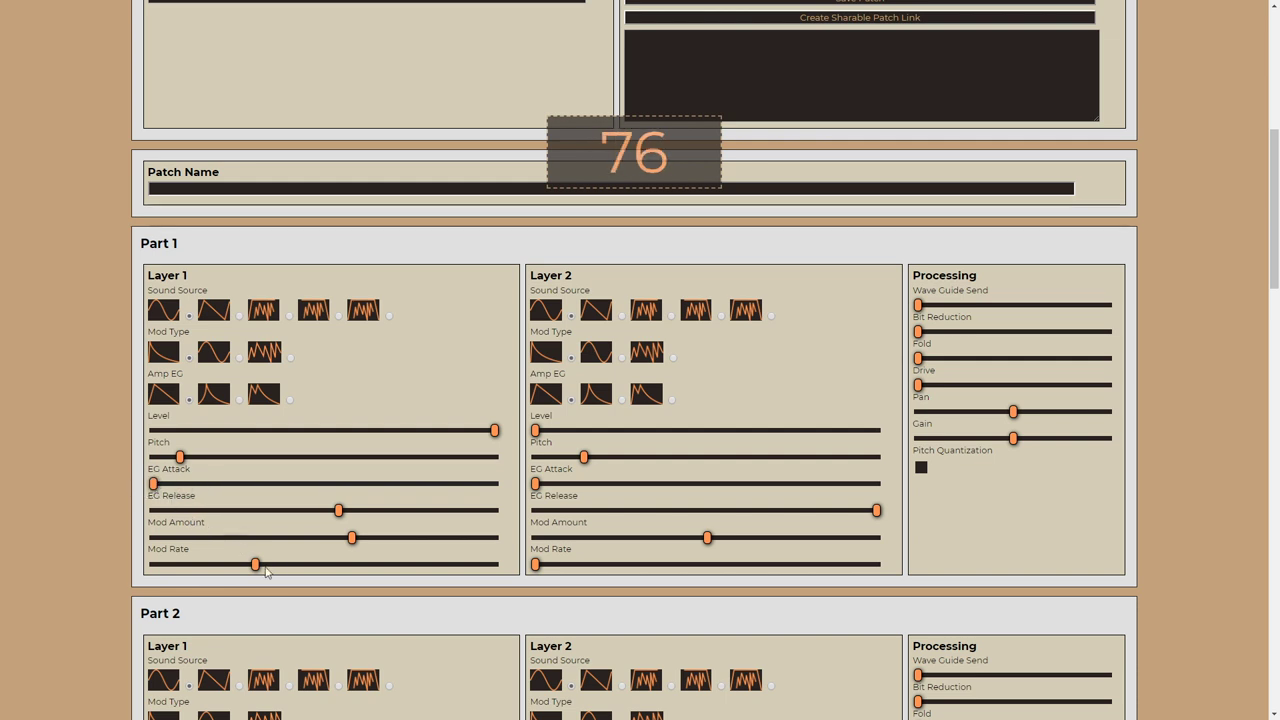
pyautogui.moveTo(351, 539); pyautogui.dragTo(341, 541)
pyautogui.moveTo(258, 566); pyautogui.dragTo(239, 567)
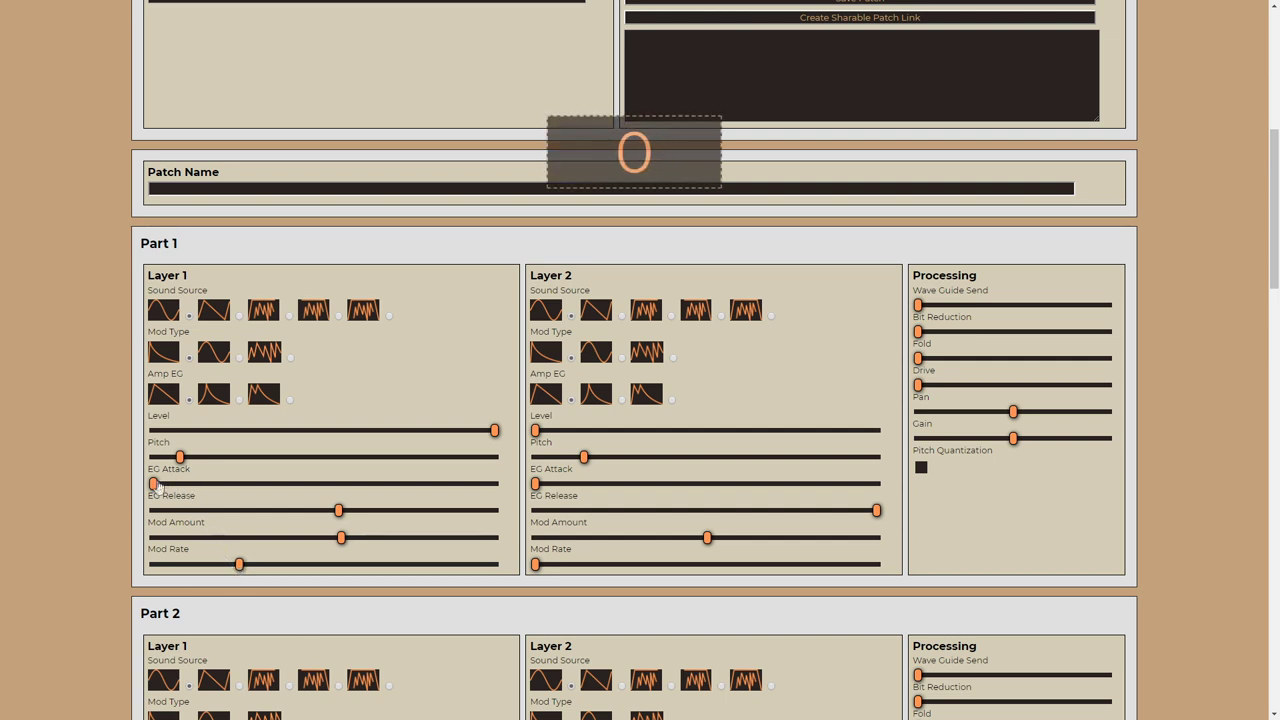
pyautogui.moveTo(154, 486); pyautogui.dragTo(201, 494)
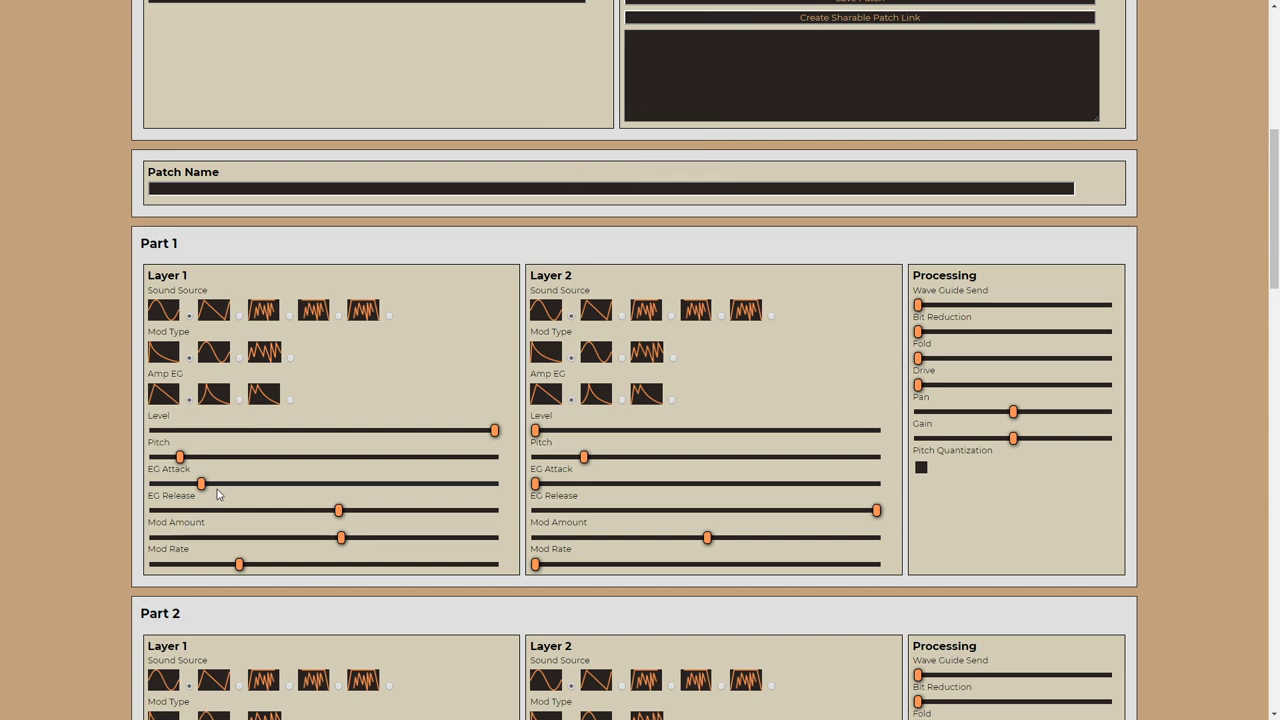
pyautogui.moveTo(338, 511); pyautogui.dragTo(355, 516)
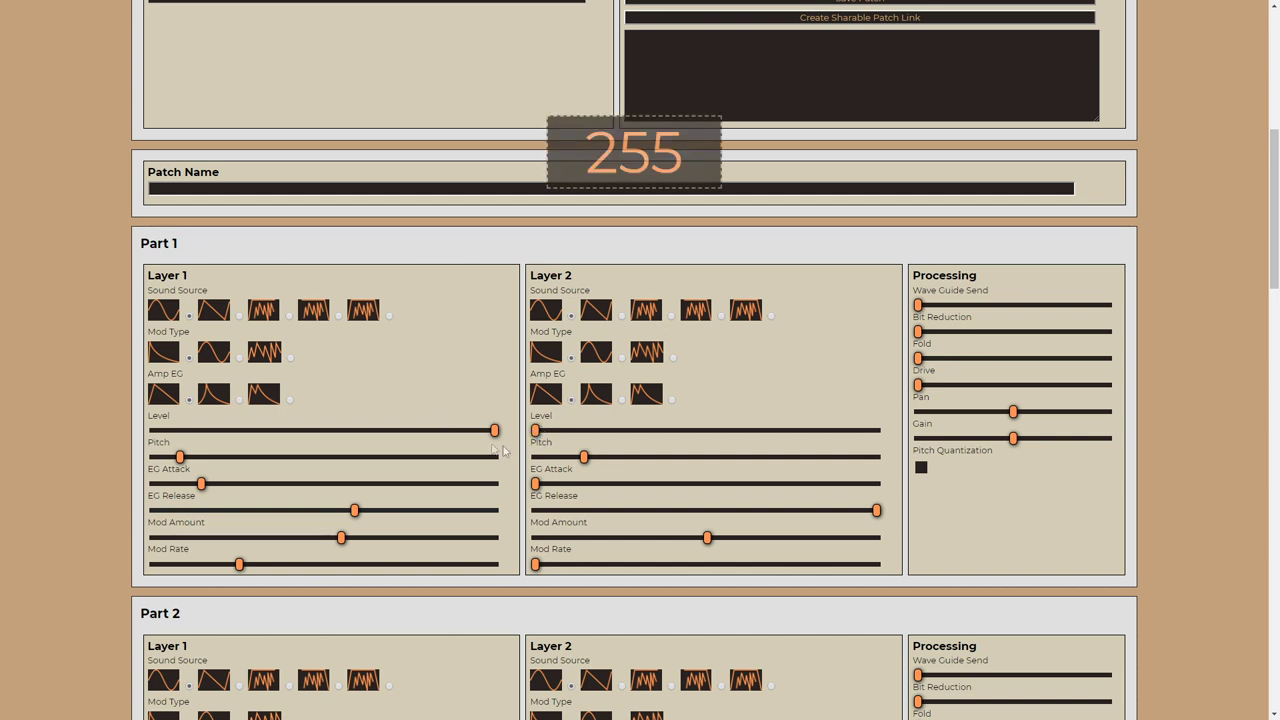
pyautogui.moveTo(535, 432); pyautogui.dragTo(833, 421)
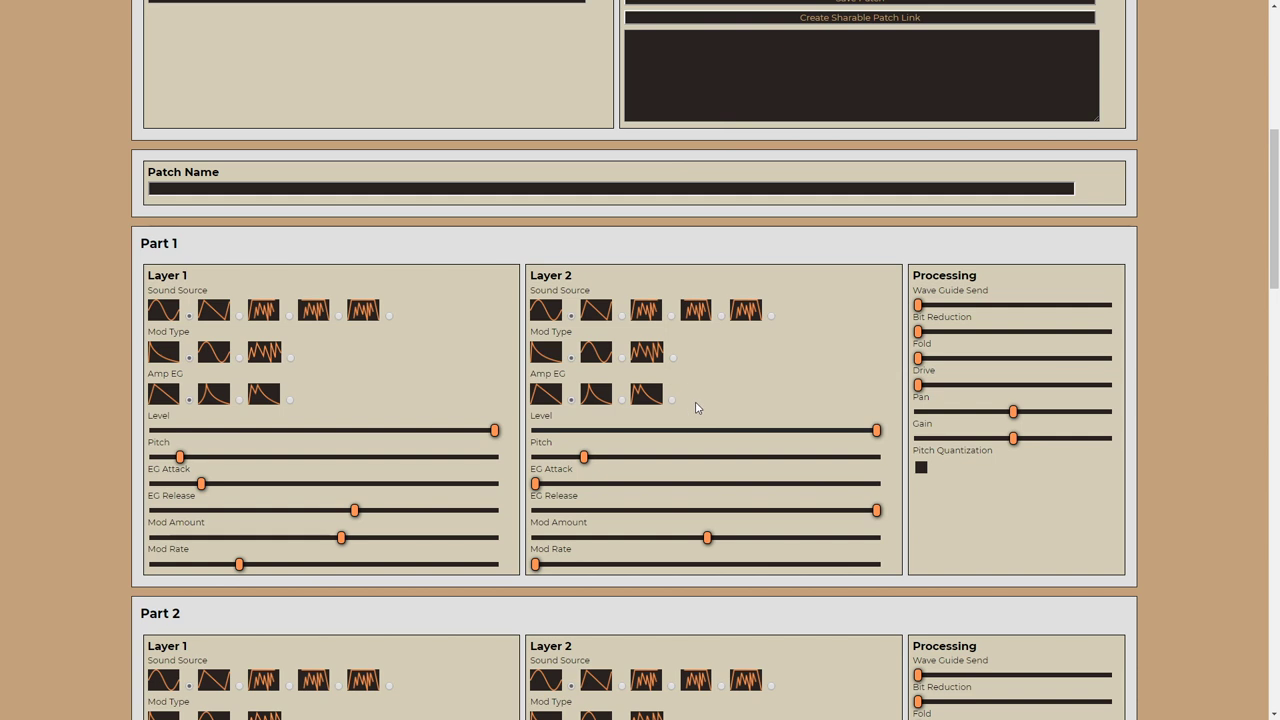
# - Switch Layer 2 to the sawtooth sound source and cut its EG Release to about half
pyautogui.click(603, 316)
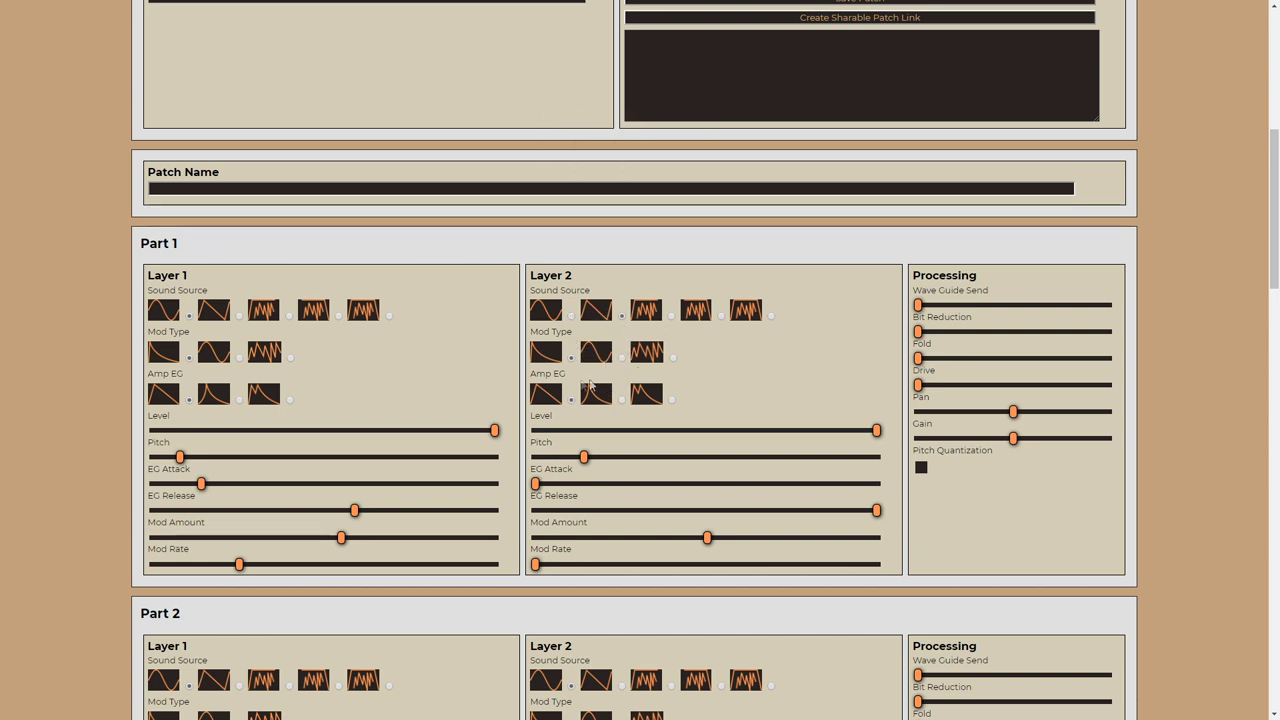
pyautogui.moveTo(686, 483)
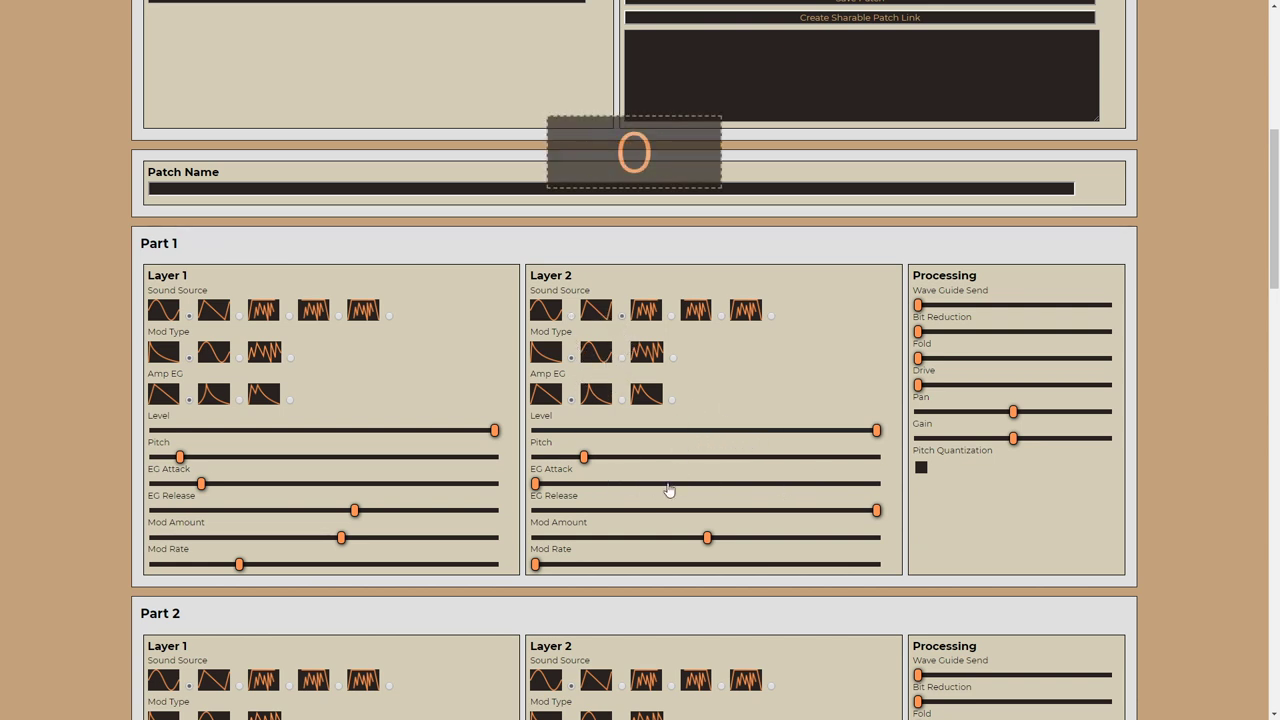
pyautogui.moveTo(876, 512); pyautogui.dragTo(685, 524)
# - Add Layer 2 modulation with Mod Rate around 162 and trim its EG Release to 68
pyautogui.moveTo(628, 570); pyautogui.dragTo(788, 547)
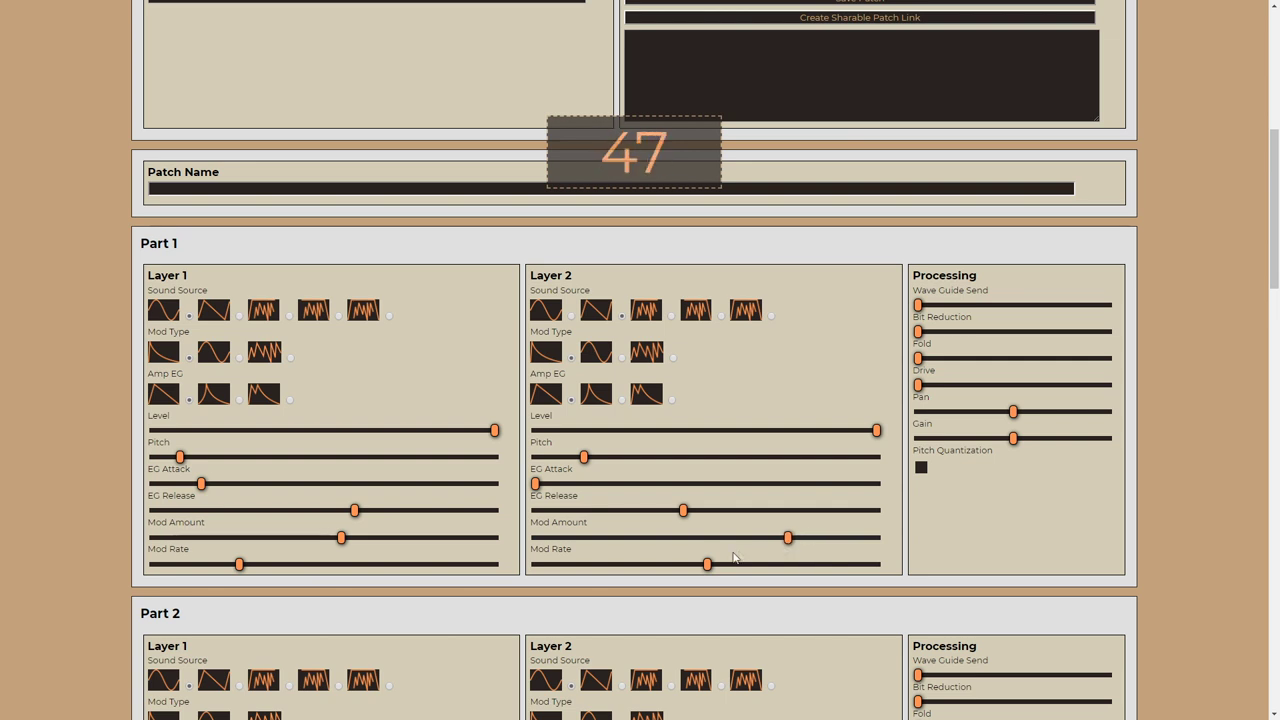
pyautogui.moveTo(707, 564); pyautogui.dragTo(740, 567)
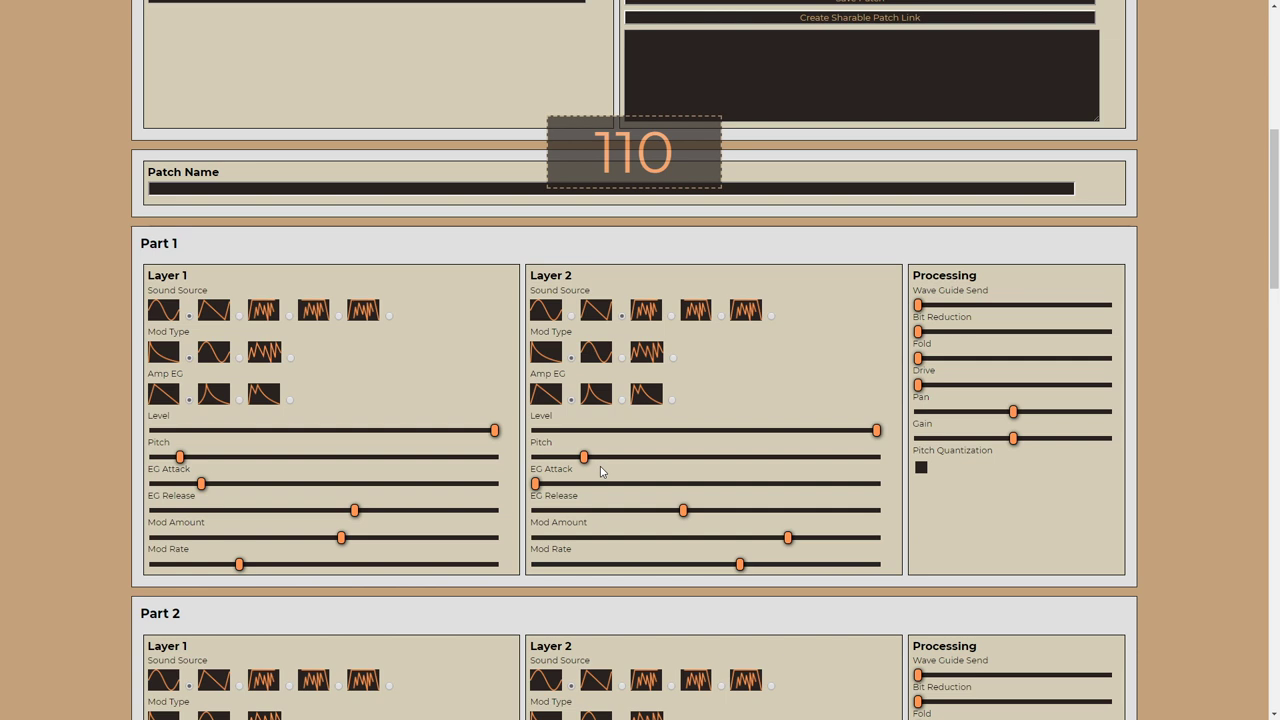
pyautogui.moveTo(682, 510); pyautogui.dragTo(627, 511)
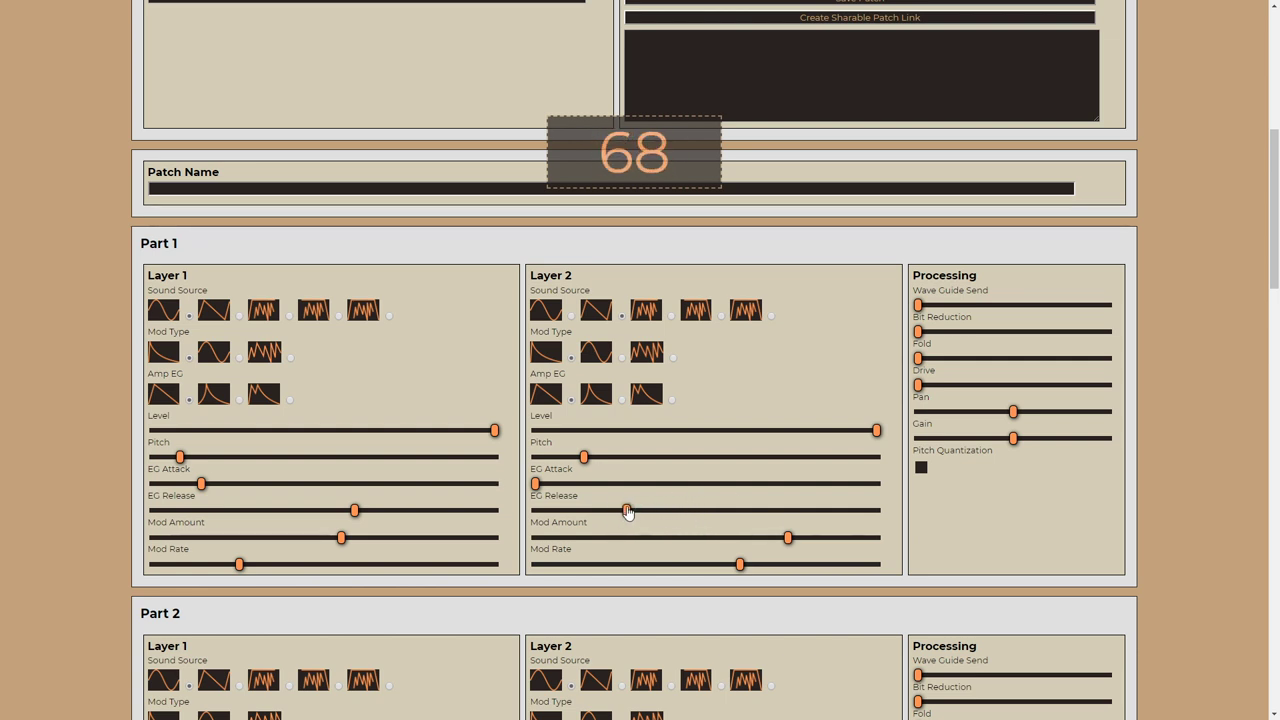
pyautogui.moveTo(789, 537); pyautogui.dragTo(753, 564)
pyautogui.click(740, 564)
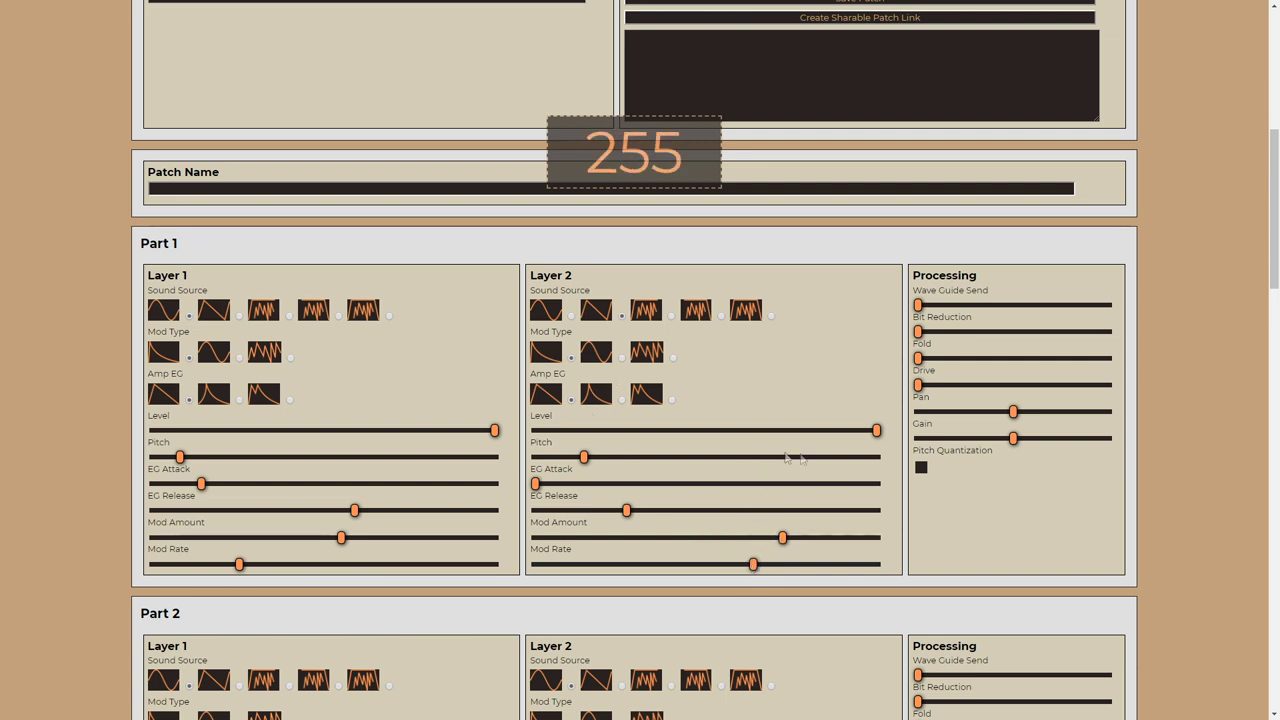
# - Lower Layer 2's Level from full and trim its Mod Amount slightly
pyautogui.moveTo(876, 431); pyautogui.dragTo(670, 440)
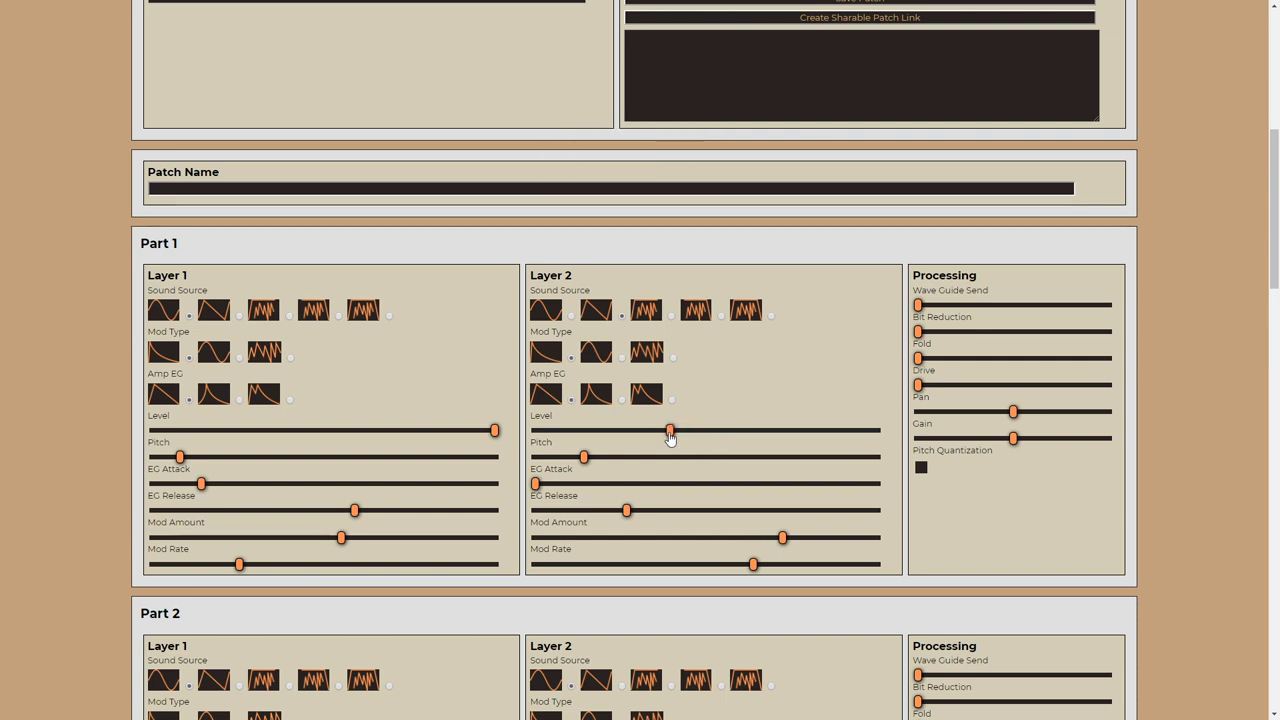
pyautogui.moveTo(670, 437); pyautogui.dragTo(640, 438)
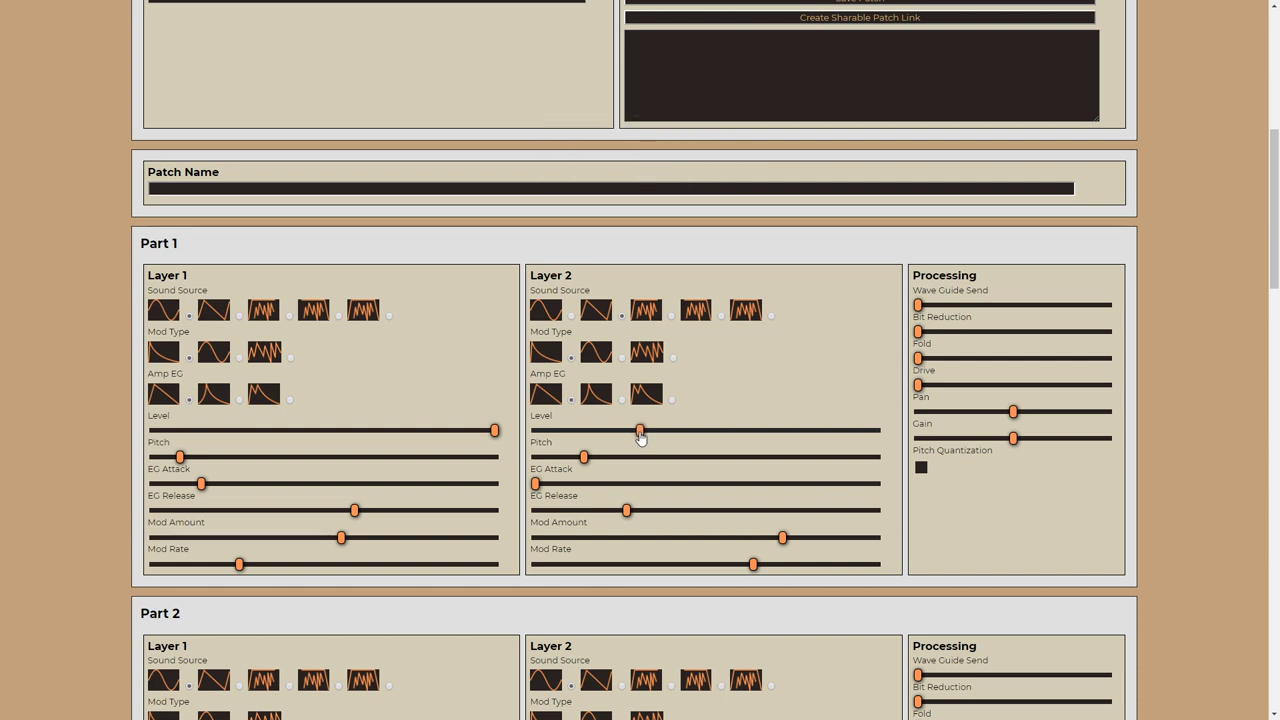
pyautogui.click(749, 565)
pyautogui.click(782, 537)
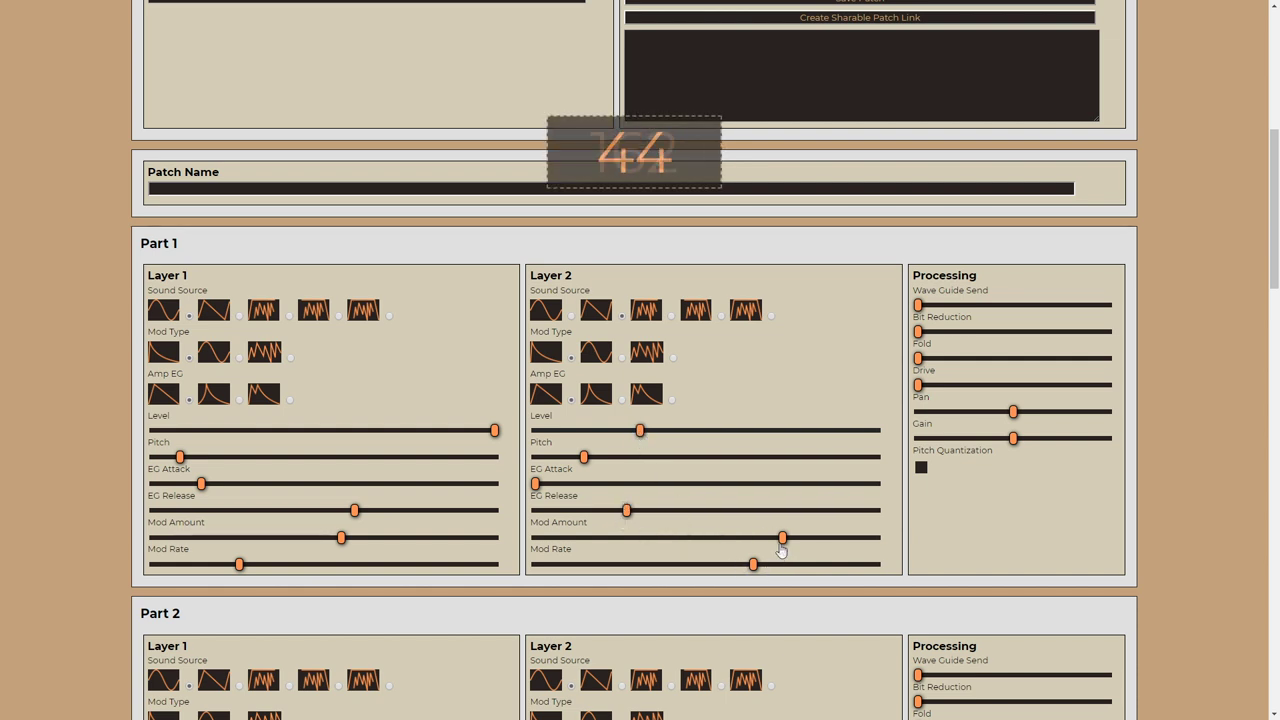
pyautogui.click(753, 564)
pyautogui.moveTo(782, 538); pyautogui.dragTo(815, 542)
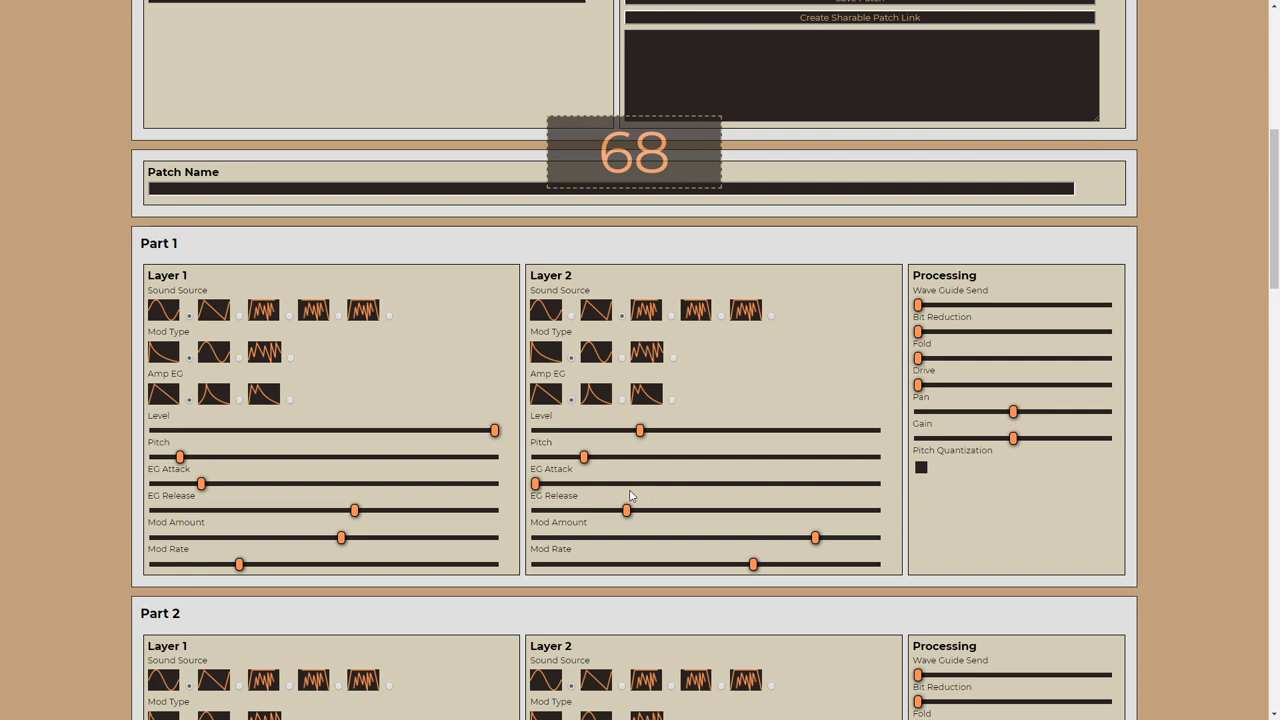
# - Shorten Layer 2's EG Release slightly and fine-tune its Mod Amount and Mod Rate
pyautogui.moveTo(614, 517)
pyautogui.moveTo(626, 511); pyautogui.dragTo(607, 513)
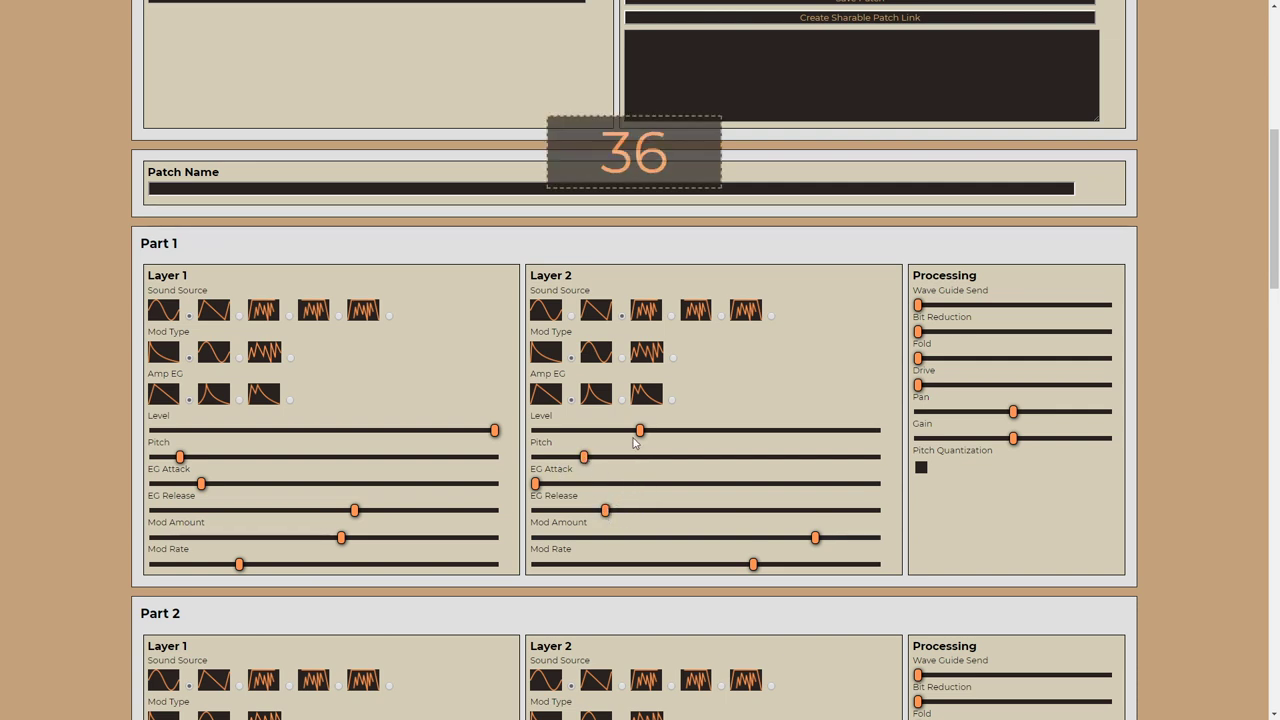
pyautogui.moveTo(612, 431)
pyautogui.mouseDown()
pyautogui.moveTo(543, 441)
pyautogui.moveTo(604, 444)
pyautogui.mouseUp()
pyautogui.click(755, 566)
pyautogui.moveTo(813, 539); pyautogui.dragTo(706, 571)
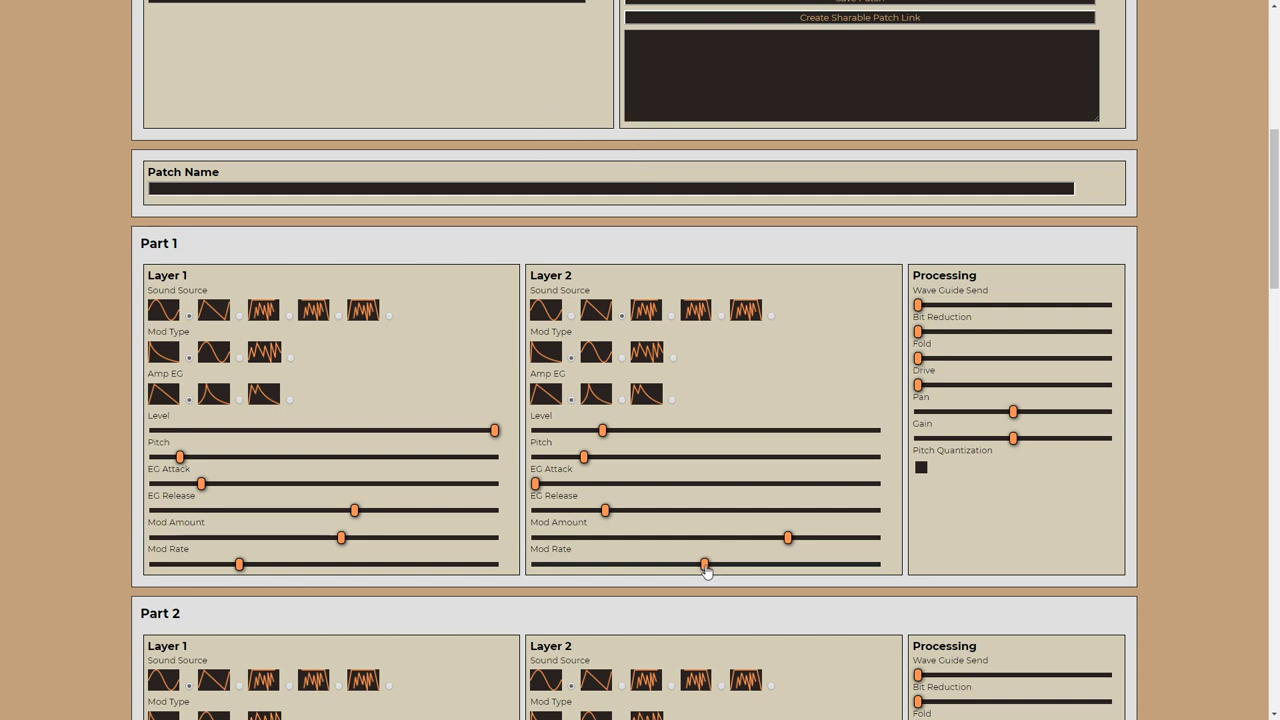
pyautogui.moveTo(705, 570); pyautogui.dragTo(700, 570)
# - Set Layer 2's Level to about 114
pyautogui.moveTo(602, 430); pyautogui.dragTo(787, 449)
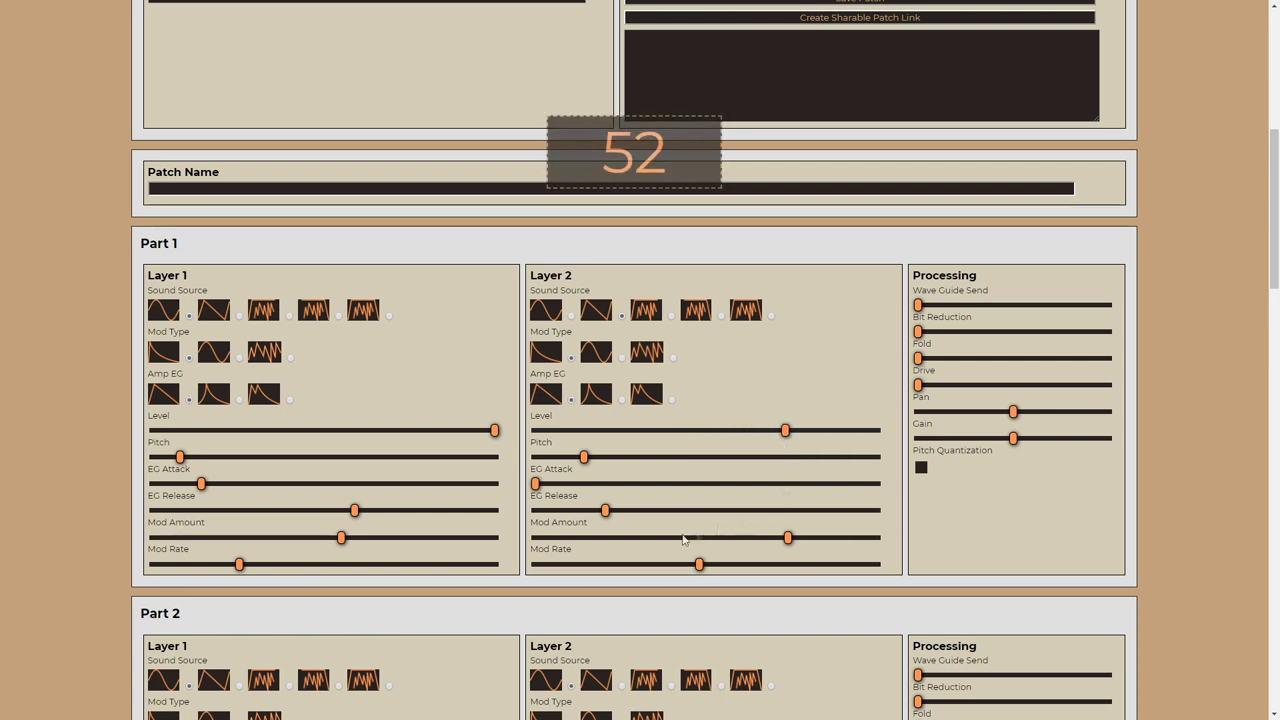
pyautogui.click(688, 433)
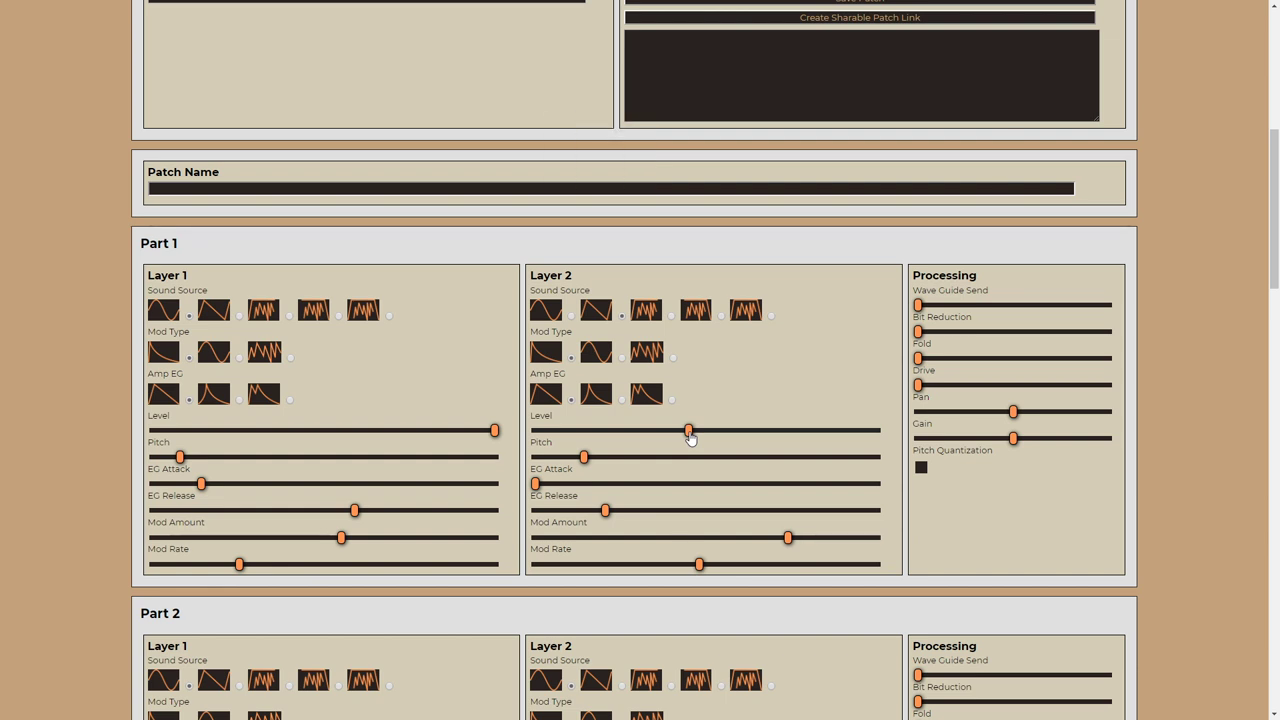
pyautogui.click(687, 432)
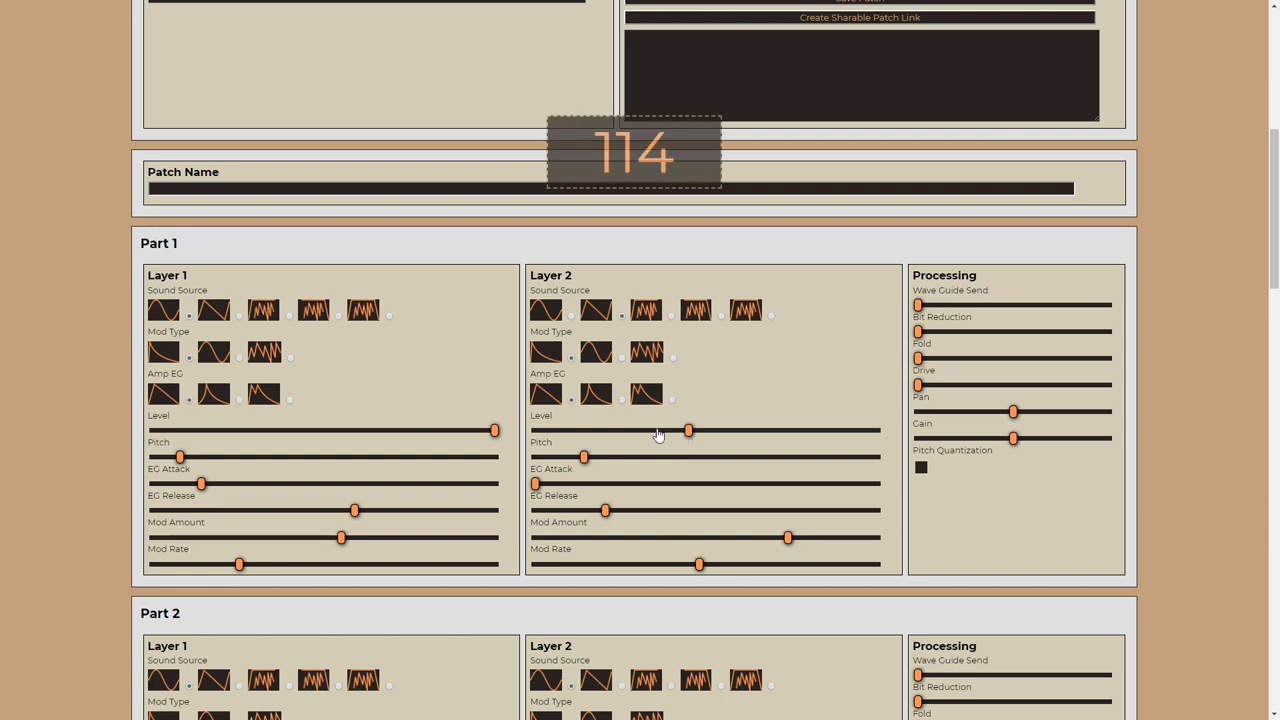
pyautogui.click(686, 458)
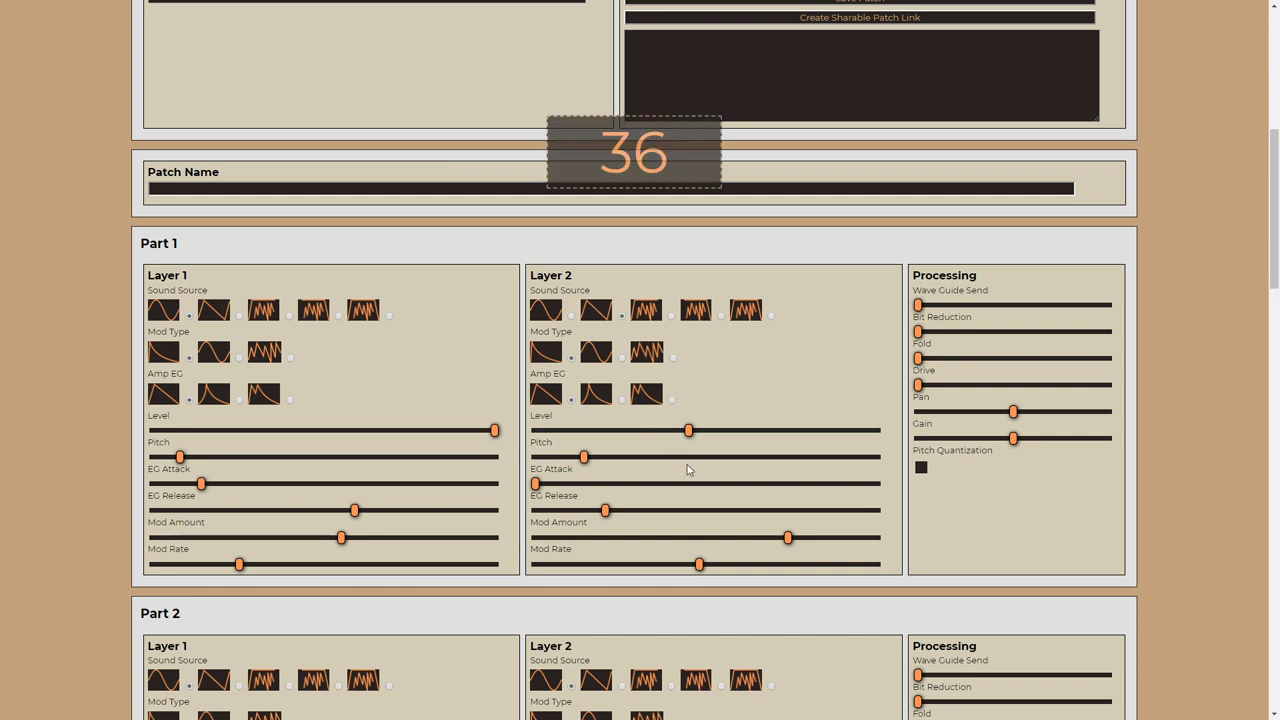
pyautogui.click(688, 430)
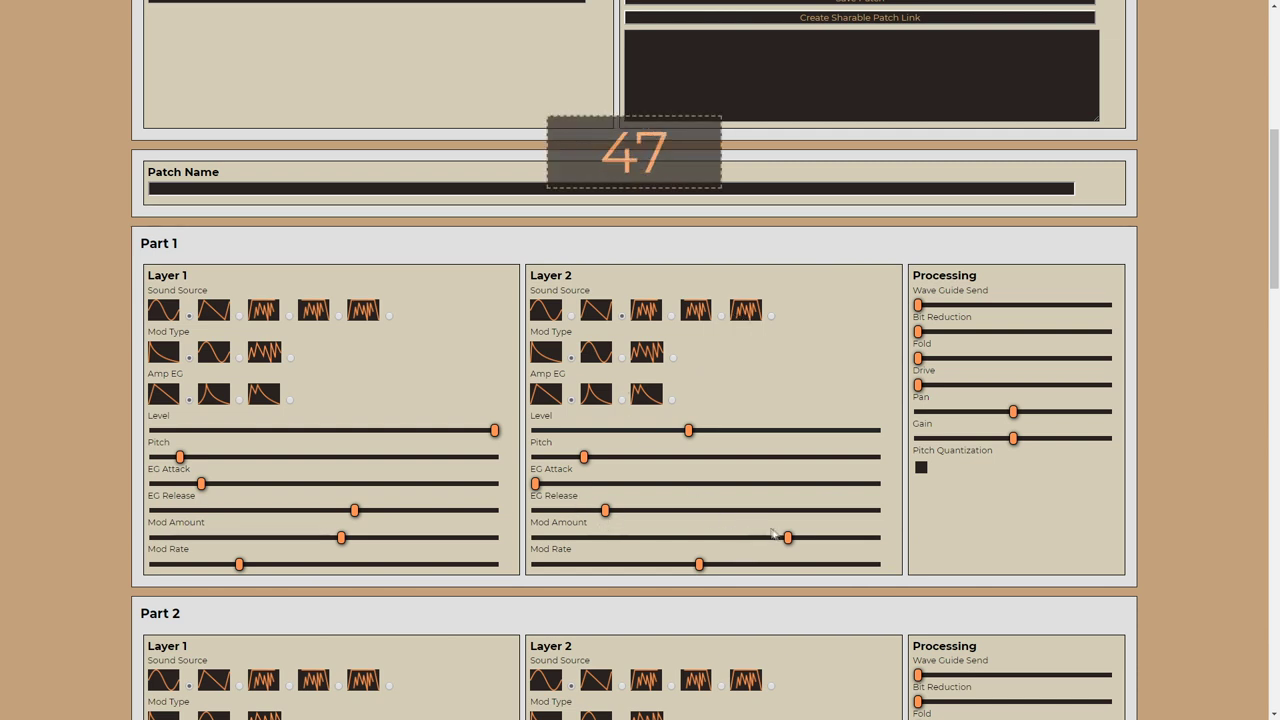
# - Recentre Layer 2's mod amount, return its level to full, and lengthen its release to about 90
pyautogui.moveTo(785, 538); pyautogui.dragTo(506, 569)
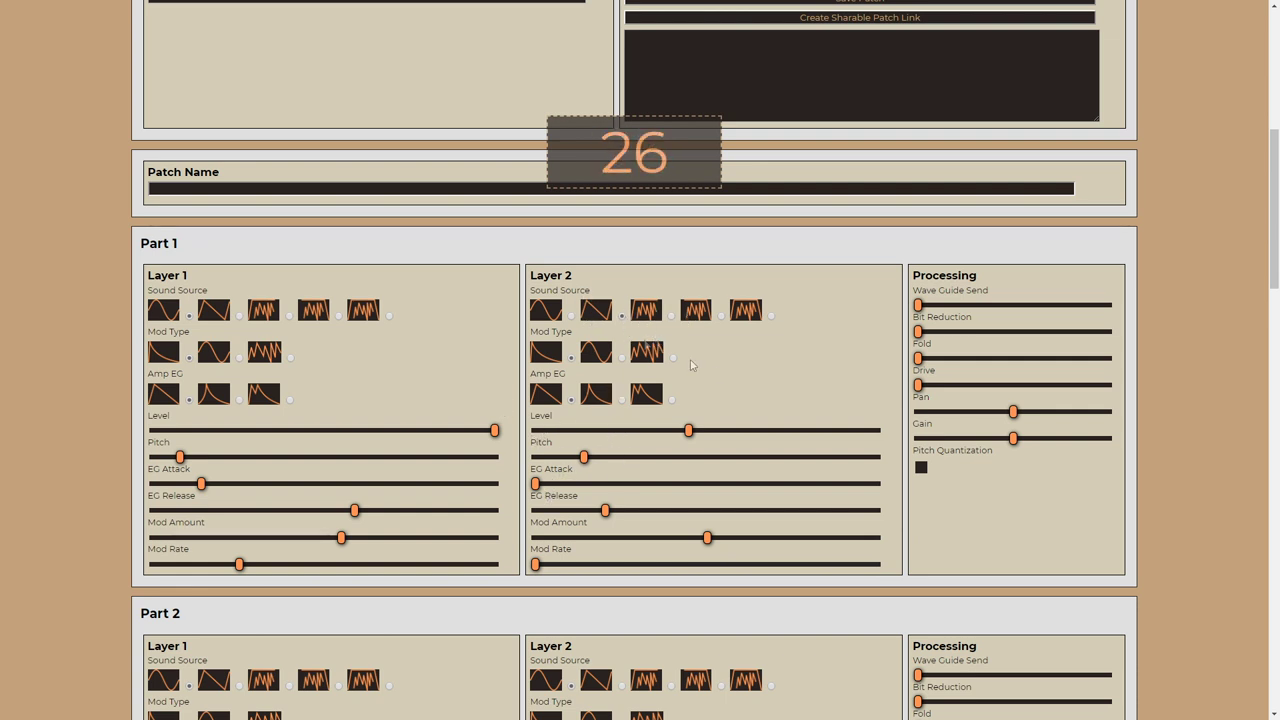
pyautogui.moveTo(688, 430); pyautogui.dragTo(911, 438)
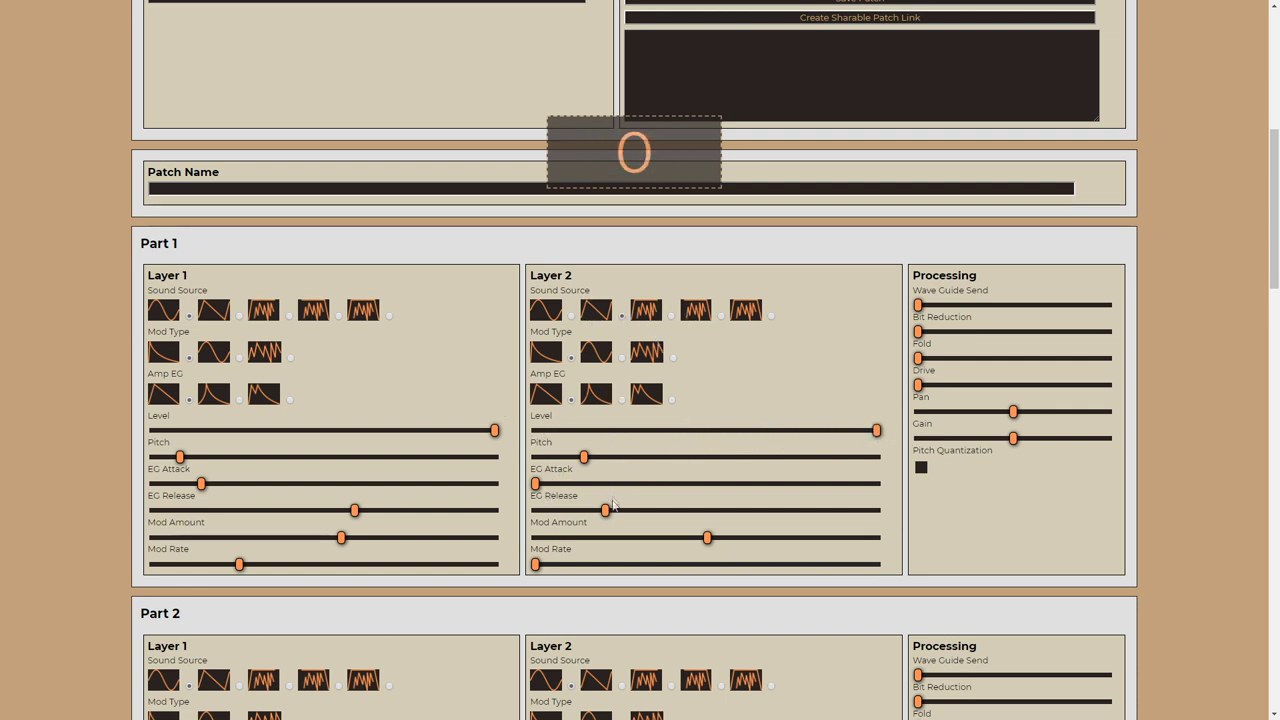
pyautogui.moveTo(606, 511); pyautogui.dragTo(702, 512)
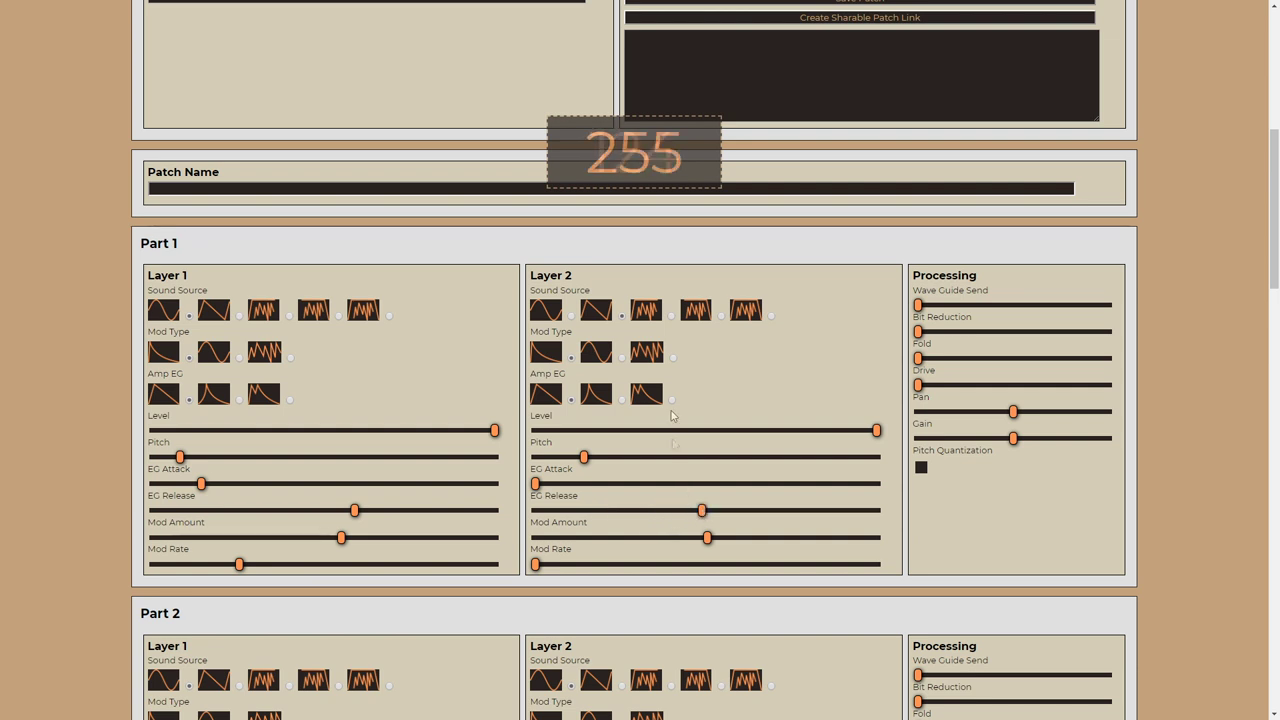
# - Switch Layer 2 to the fifth waveform, raise its pitch, and shorten both layers' releases
pyautogui.click(748, 316)
pyautogui.moveTo(585, 462); pyautogui.dragTo(615, 460)
pyautogui.moveTo(706, 510); pyautogui.dragTo(623, 510)
pyautogui.moveTo(340, 545)
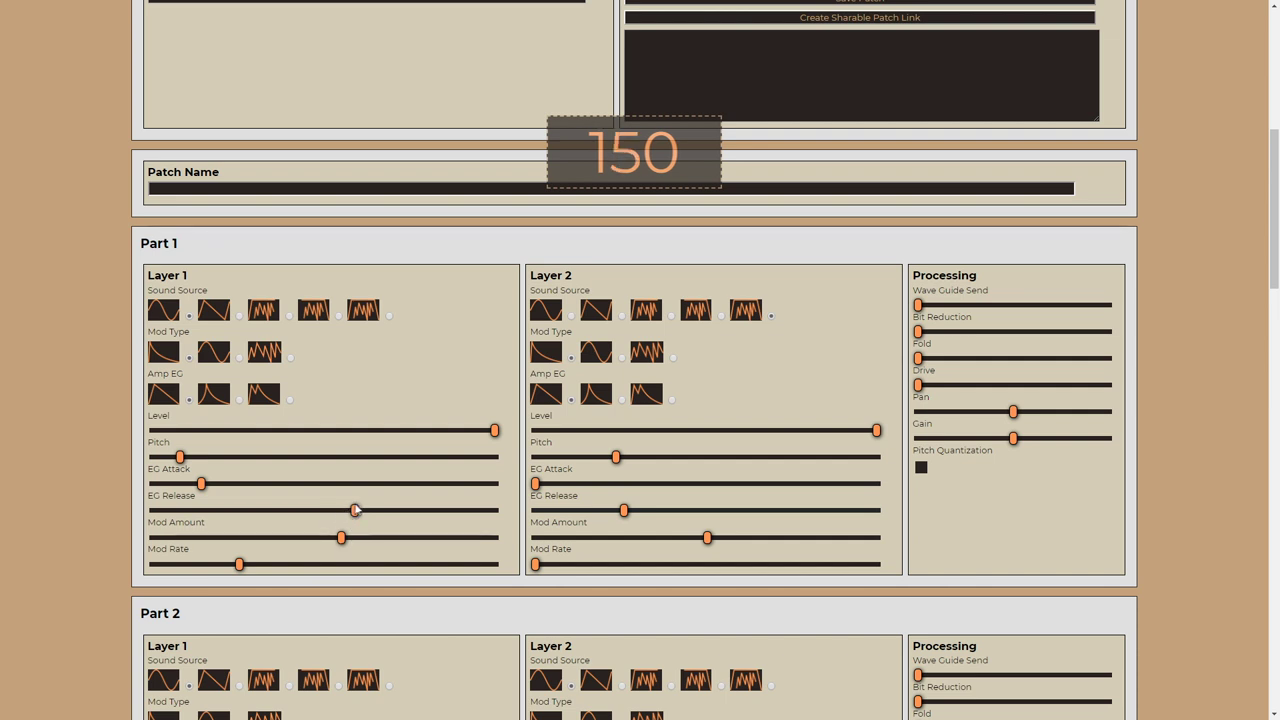
pyautogui.moveTo(355, 512); pyautogui.dragTo(325, 513)
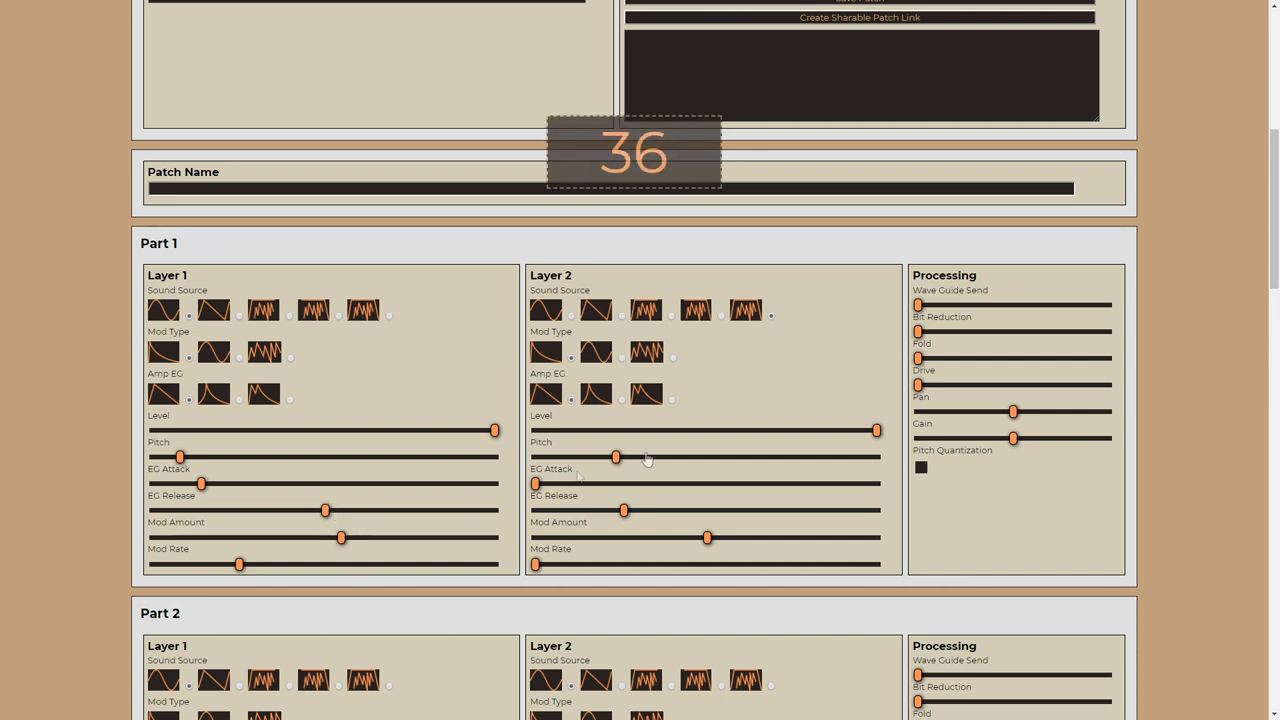
# - Lower Layer 2's level substantially, raise its pitch further, and fine-tune its release
pyautogui.moveTo(860, 437)
pyautogui.moveTo(876, 437); pyautogui.dragTo(640, 457)
pyautogui.moveTo(615, 458)
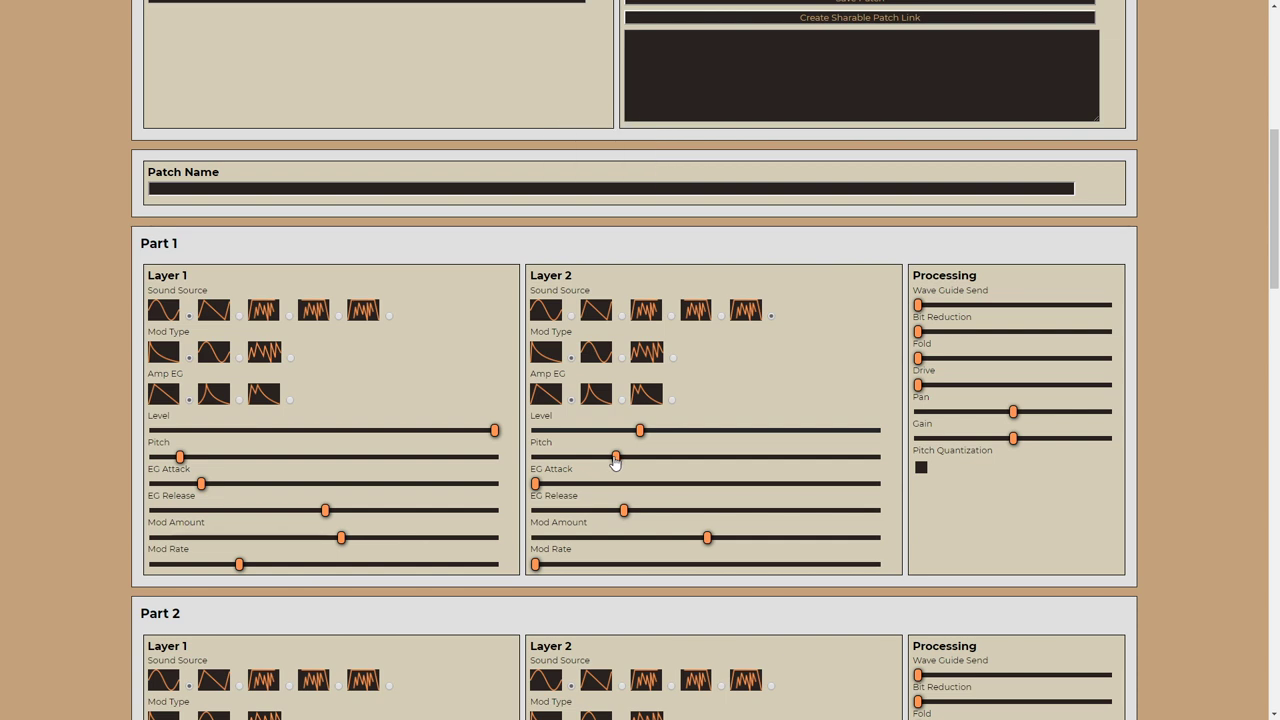
pyautogui.moveTo(615, 458); pyautogui.dragTo(713, 474)
pyautogui.moveTo(625, 510); pyautogui.dragTo(603, 515)
pyautogui.moveTo(637, 431); pyautogui.dragTo(626, 431)
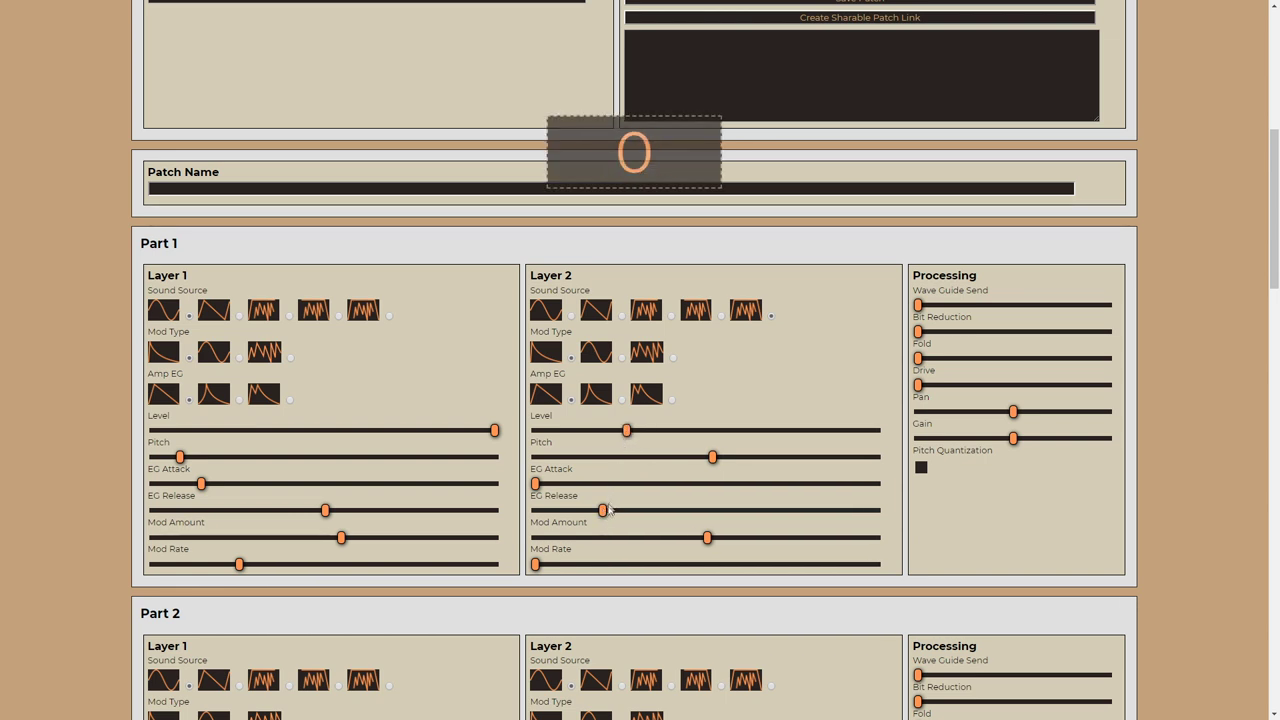
pyautogui.moveTo(609, 510); pyautogui.dragTo(614, 512)
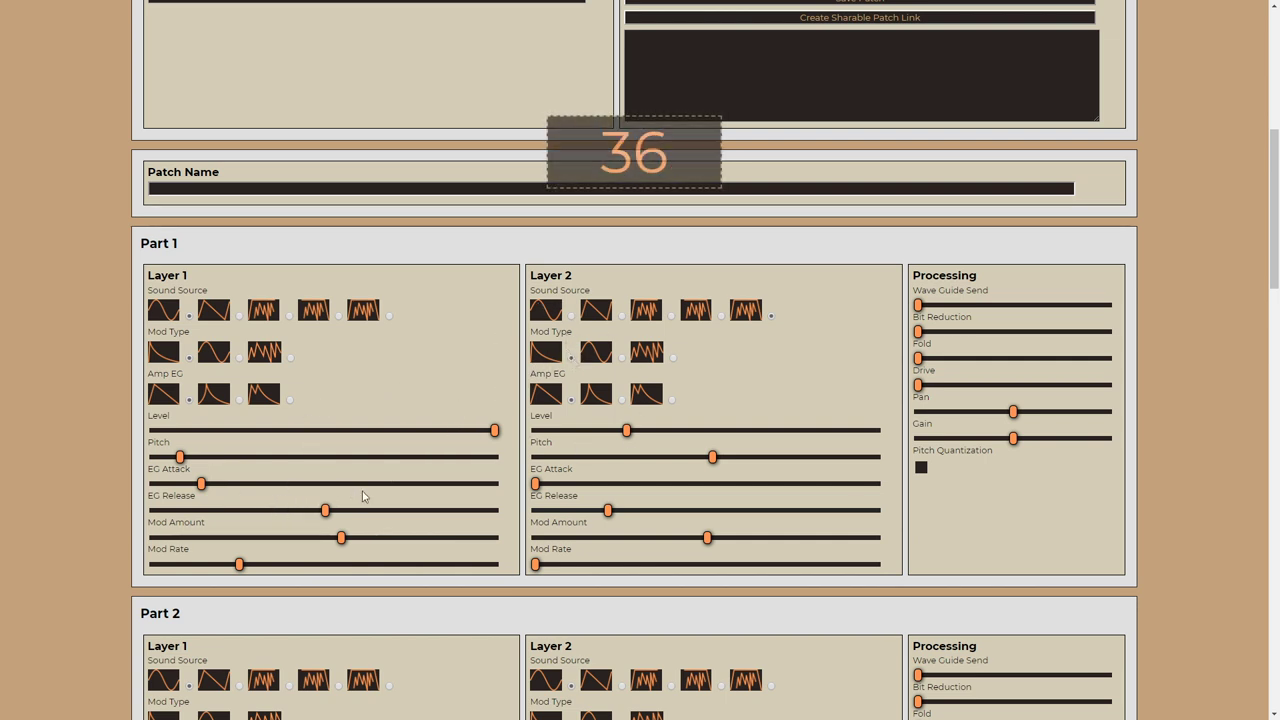
# - Increase Layer 1's mod amount and rate, and raise Layer 2's level and release slightly
pyautogui.moveTo(341, 537); pyautogui.dragTo(384, 537)
pyautogui.moveTo(259, 568); pyautogui.dragTo(318, 568)
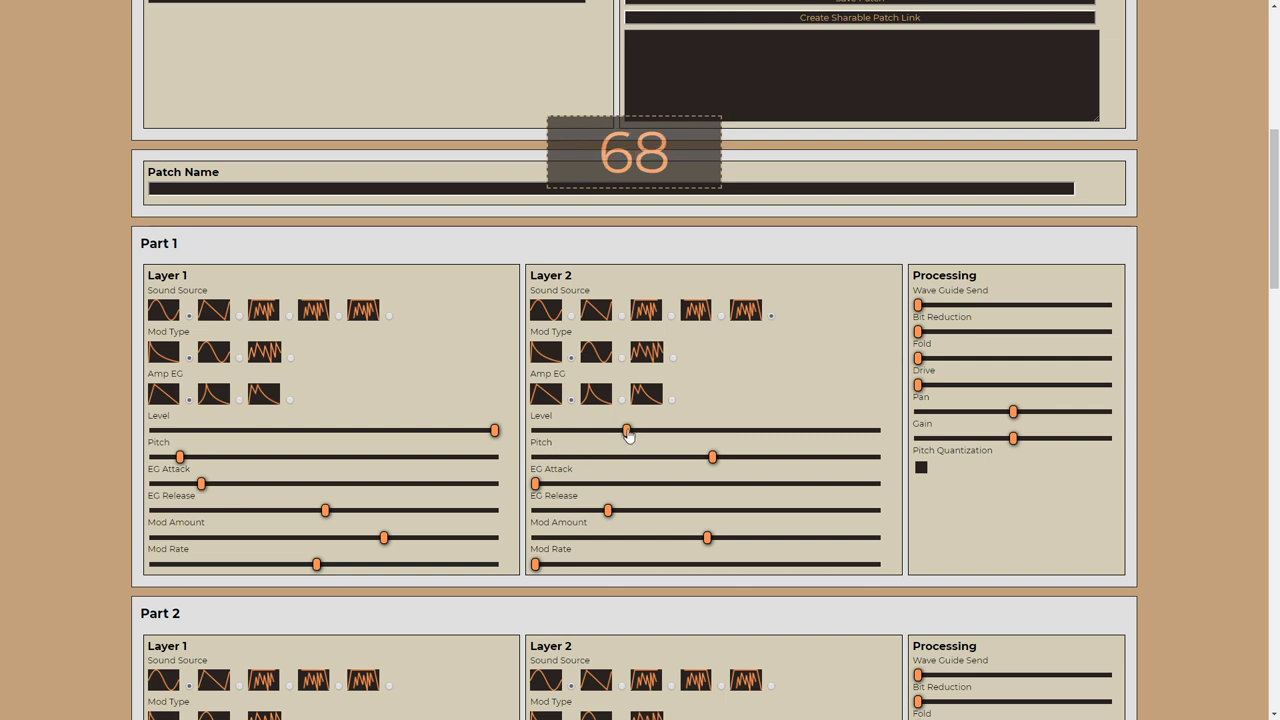
pyautogui.moveTo(628, 432); pyautogui.dragTo(677, 435)
pyautogui.moveTo(607, 510); pyautogui.dragTo(620, 514)
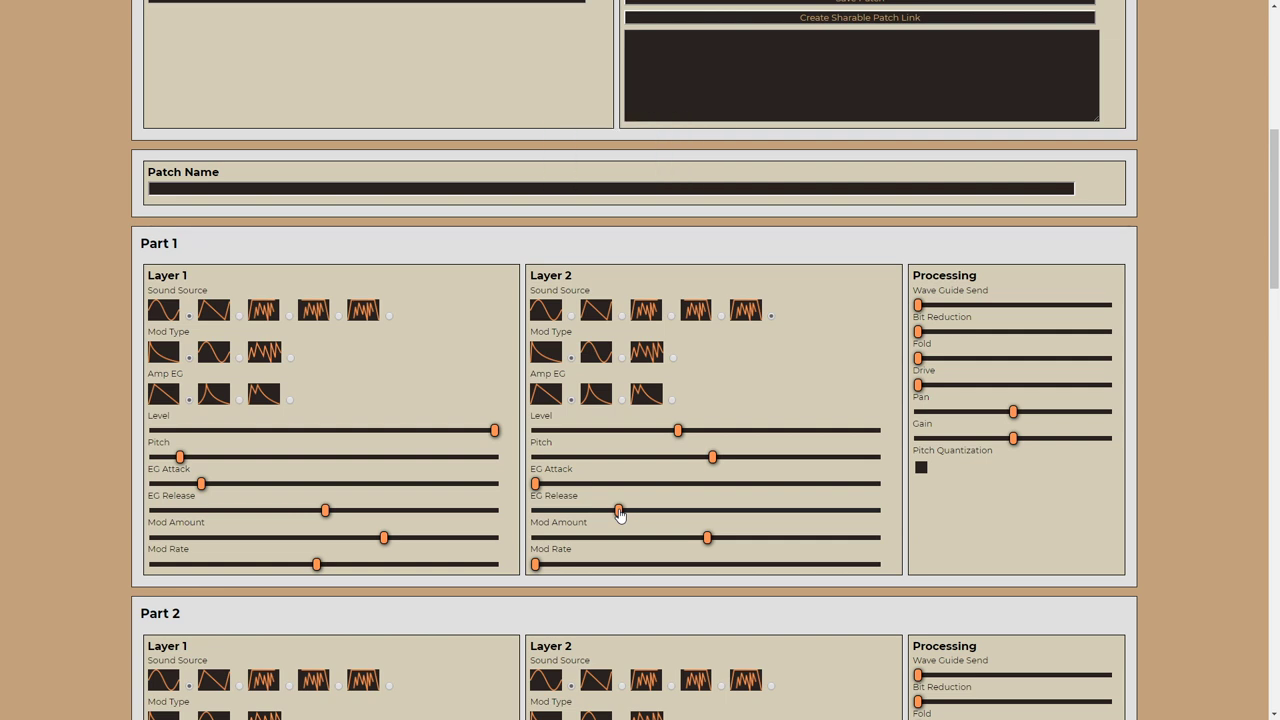
# - Ease Layer 1's mod amount back slightly and bring Layer 2's level down to 66
pyautogui.moveTo(647, 450)
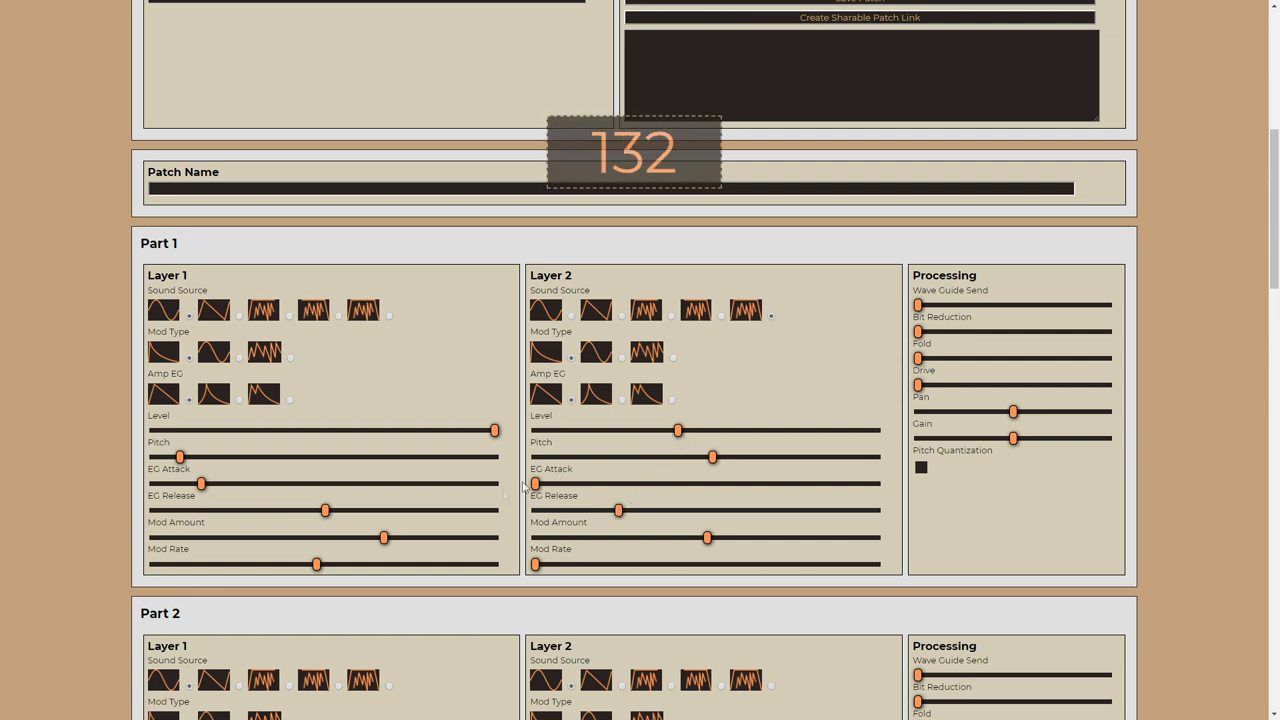
pyautogui.moveTo(384, 538); pyautogui.dragTo(372, 542)
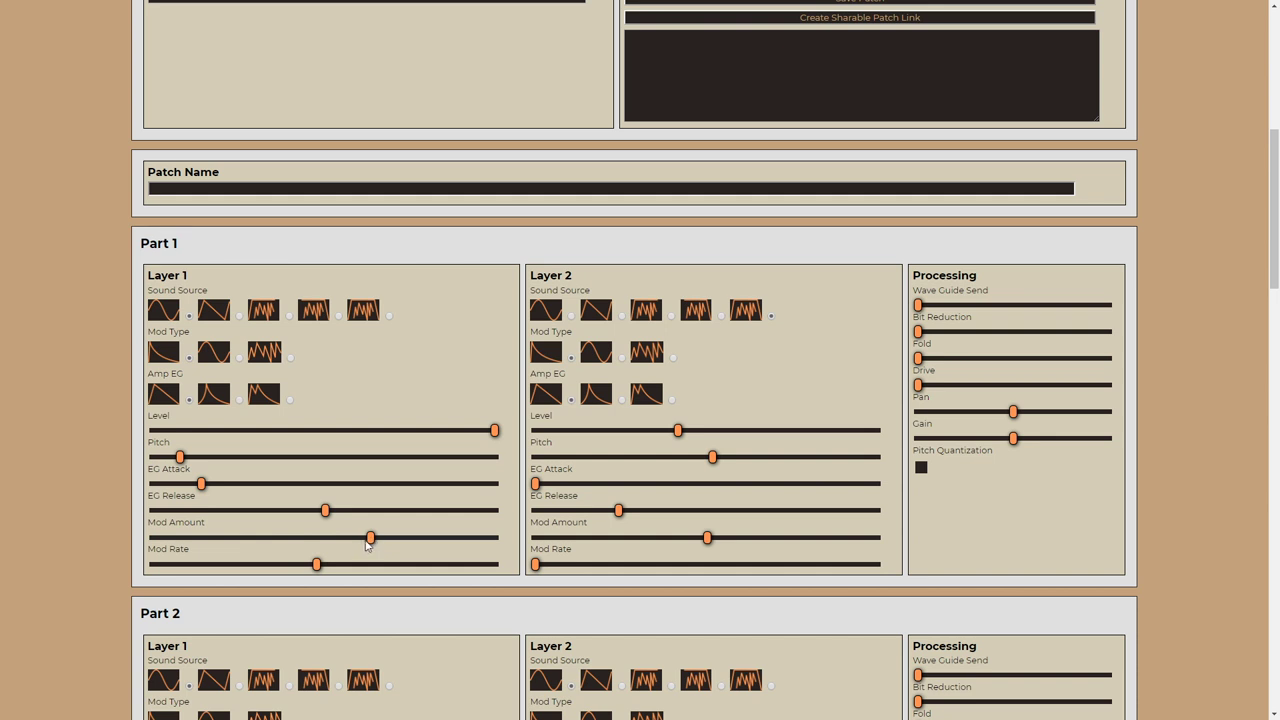
pyautogui.click(371, 545)
pyautogui.moveTo(419, 515)
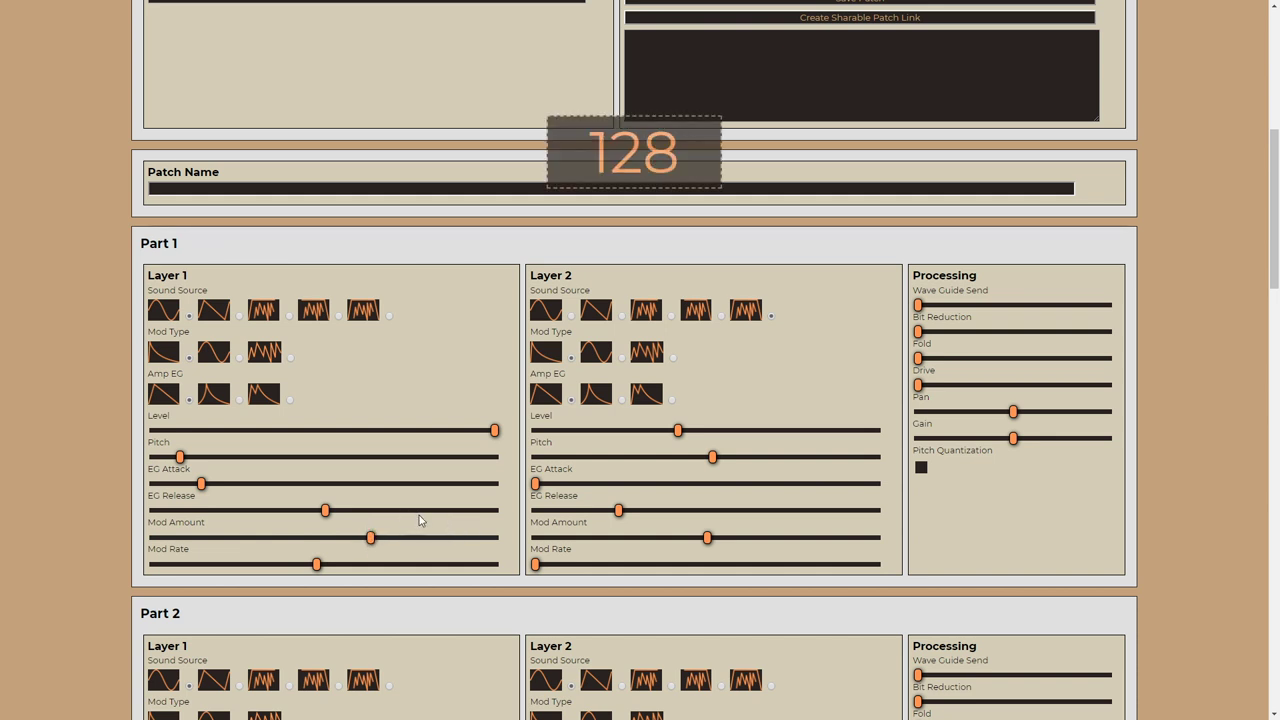
pyautogui.moveTo(700, 432)
pyautogui.moveTo(711, 456)
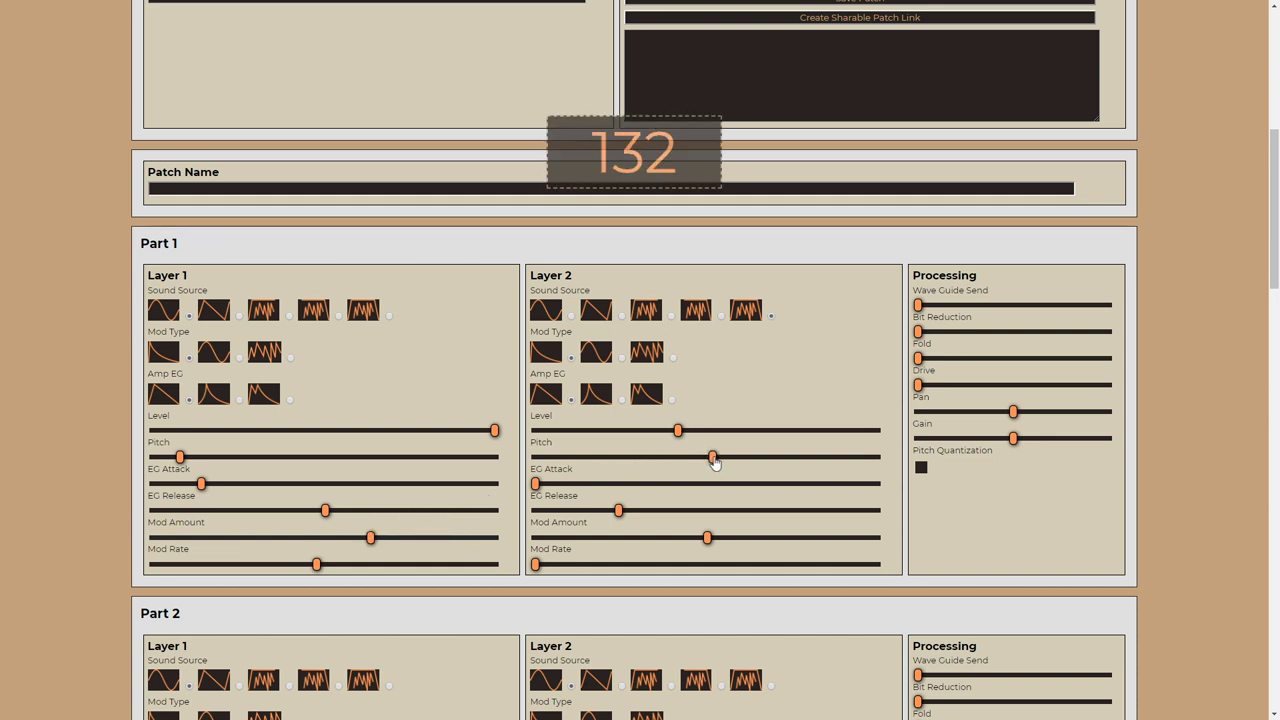
pyautogui.moveTo(677, 438); pyautogui.dragTo(625, 441)
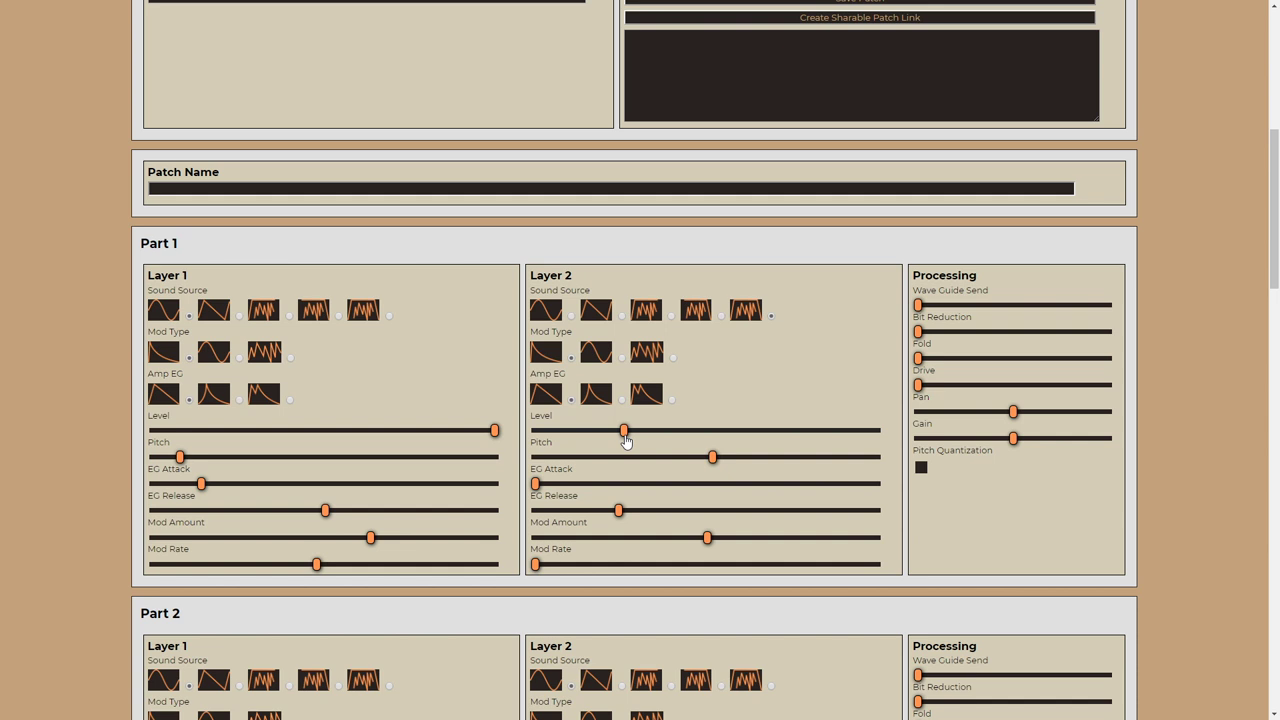
# - Briefly mute Layer 2, restore its level to 76, and switch it to the sawtooth waveform
pyautogui.moveTo(624, 432); pyautogui.dragTo(508, 447)
pyautogui.moveTo(537, 432); pyautogui.dragTo(639, 447)
pyautogui.click(600, 312)
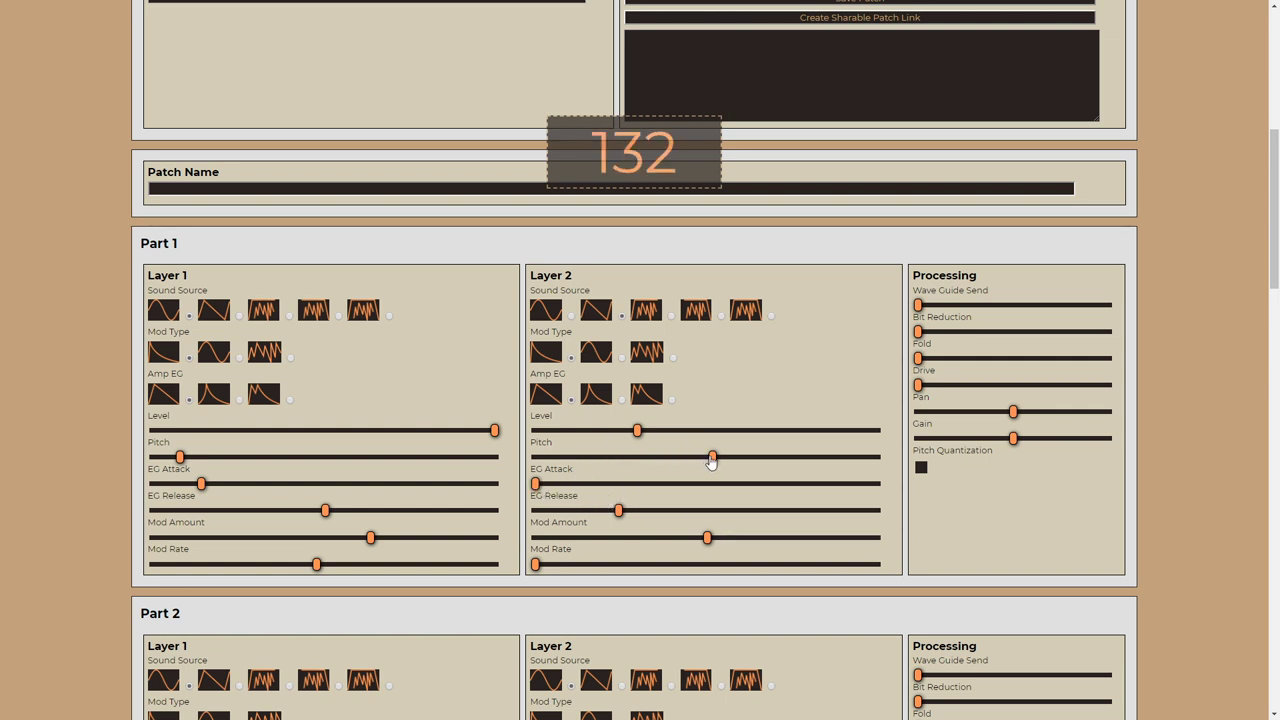
# - Lower Layer 2's pitch, add mod amount and rate, max its level, and lengthen its release
pyautogui.moveTo(711, 457); pyautogui.dragTo(584, 469)
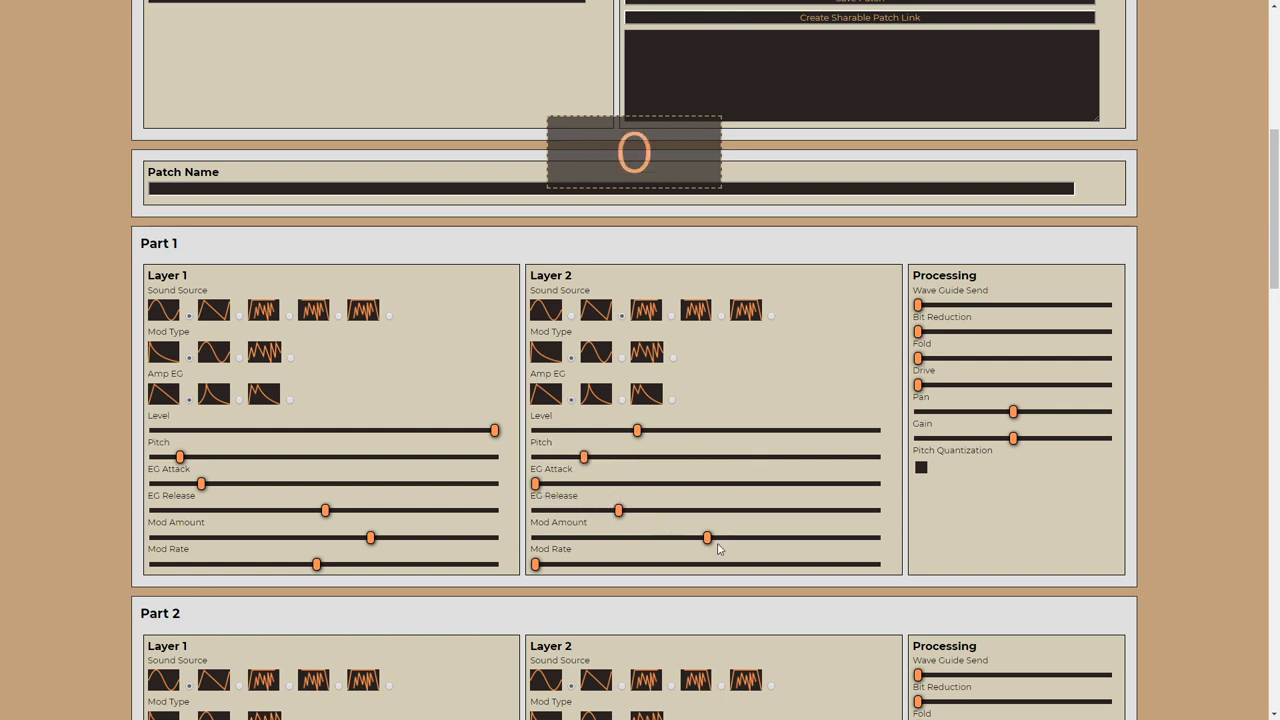
pyautogui.moveTo(712, 541); pyautogui.dragTo(771, 541)
pyautogui.moveTo(537, 565); pyautogui.dragTo(703, 581)
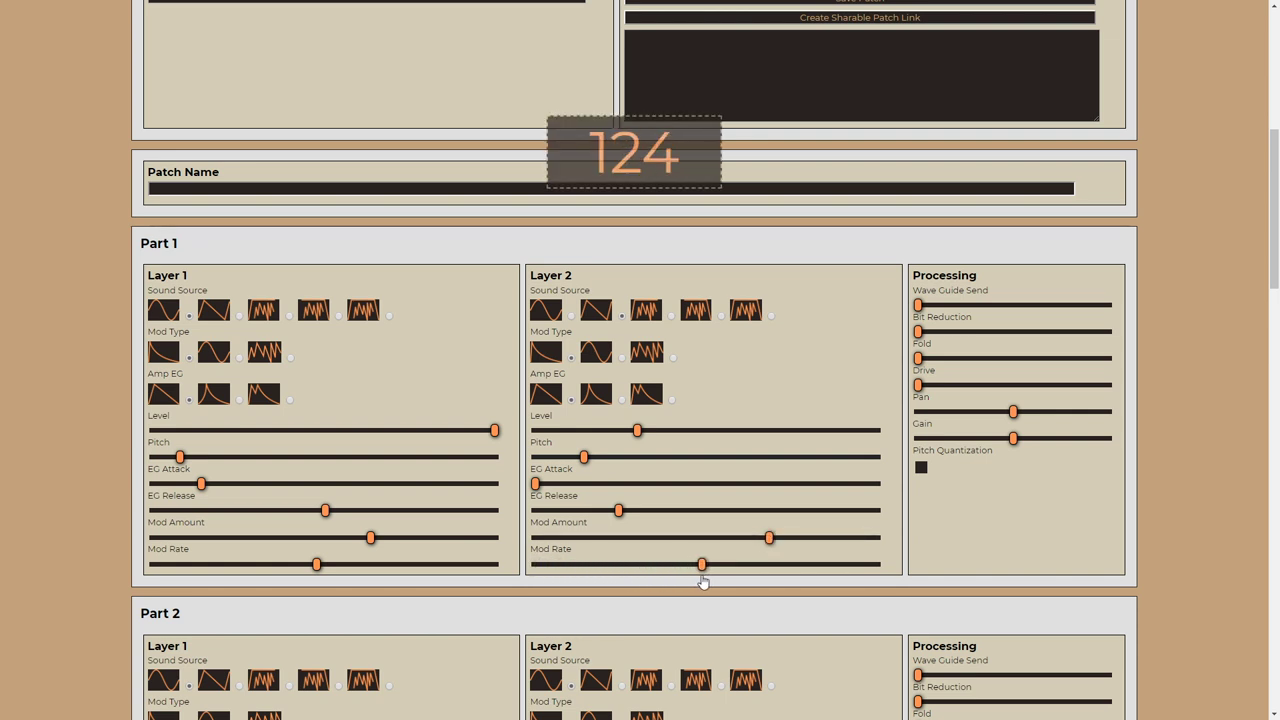
pyautogui.moveTo(640, 430); pyautogui.dragTo(878, 430)
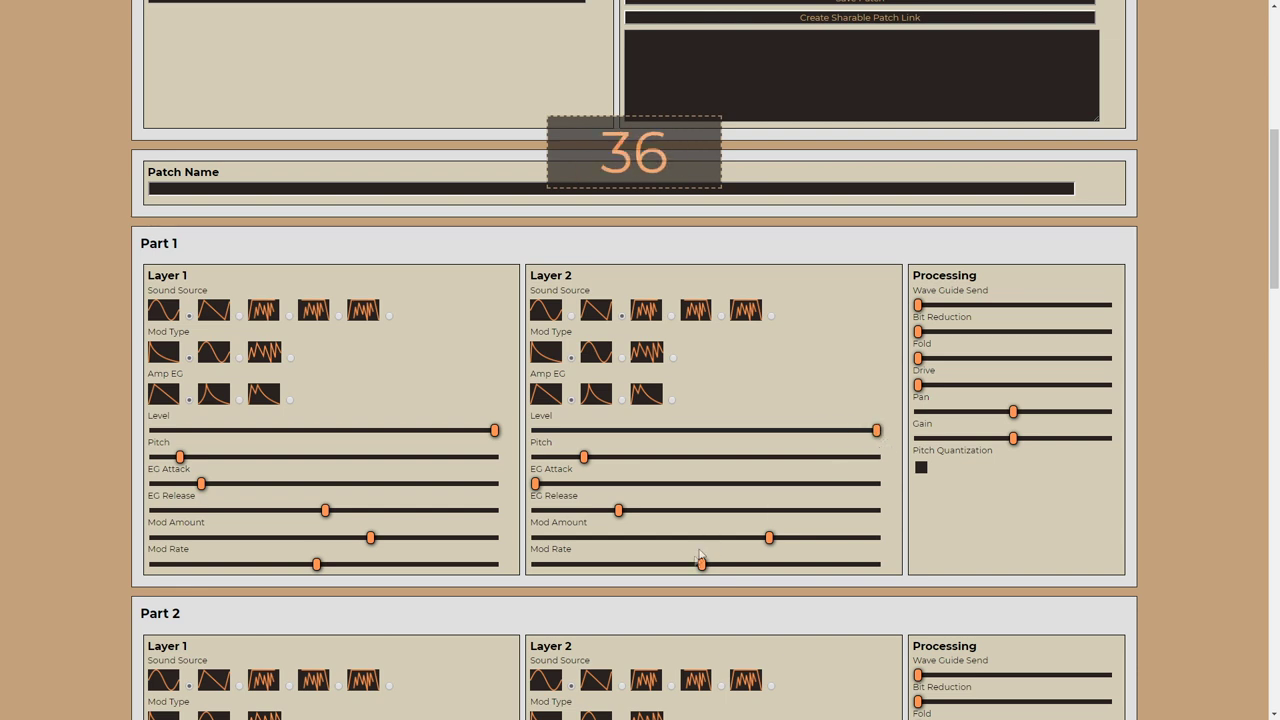
pyautogui.moveTo(700, 558); pyautogui.dragTo(730, 566)
pyautogui.moveTo(618, 510)
pyautogui.mouseDown()
pyautogui.moveTo(647, 514)
pyautogui.moveTo(621, 517)
pyautogui.mouseUp()
pyautogui.moveTo(765, 548); pyautogui.dragTo(759, 541)
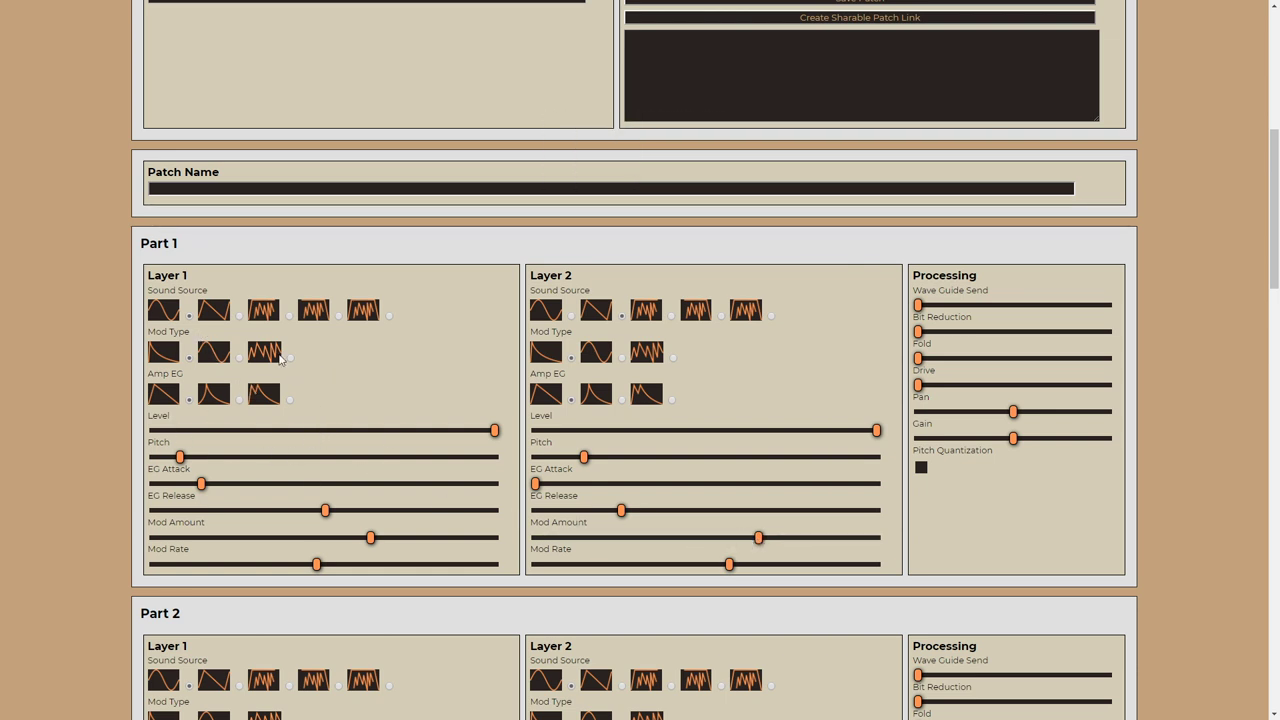
pyautogui.press('0')
pyautogui.press('0')
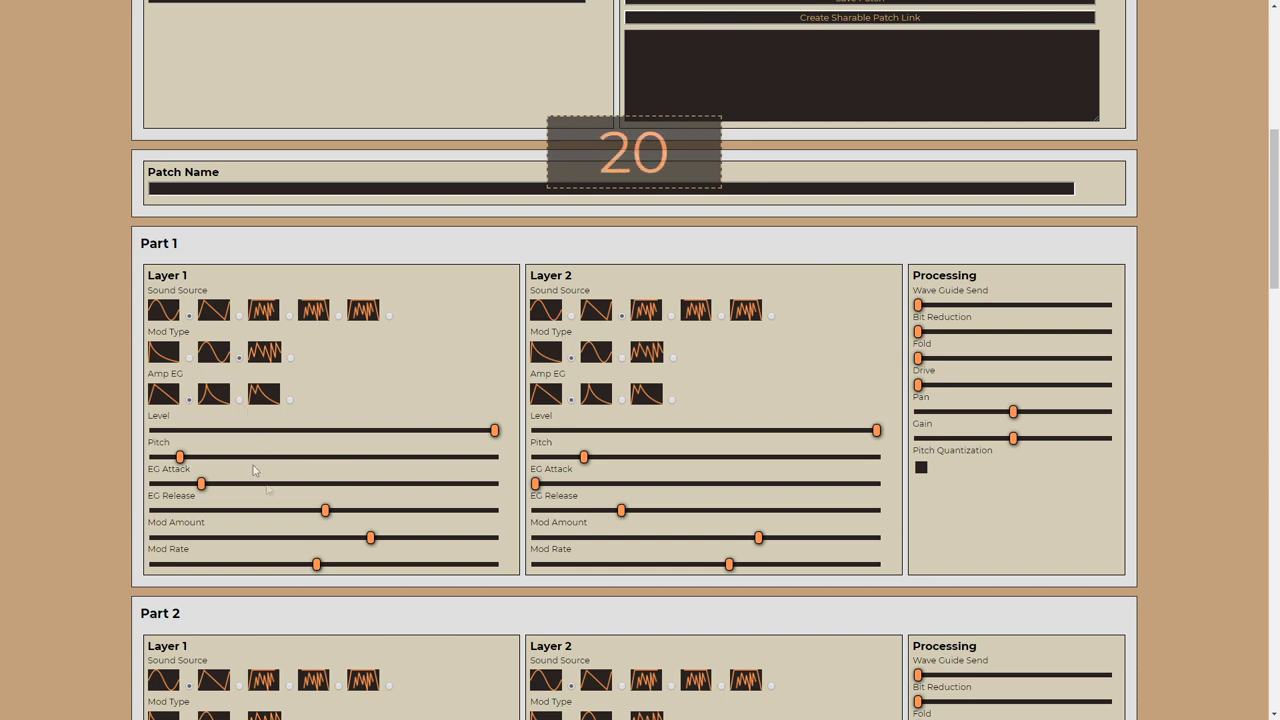
# - Raise Layer 1's mod rate, drop its pitch near the lowest, and reduce its mod amount
pyautogui.moveTo(316, 565); pyautogui.dragTo(376, 571)
pyautogui.click(420, 566)
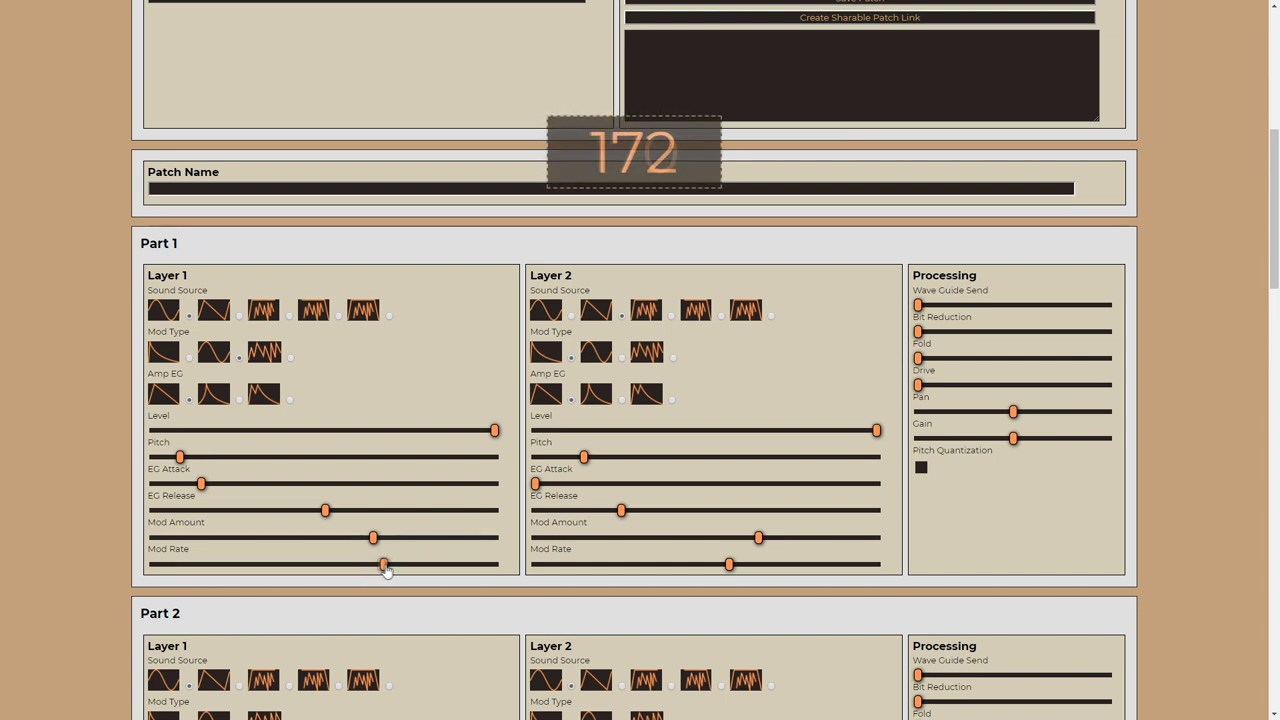
pyautogui.moveTo(204, 460); pyautogui.dragTo(160, 460)
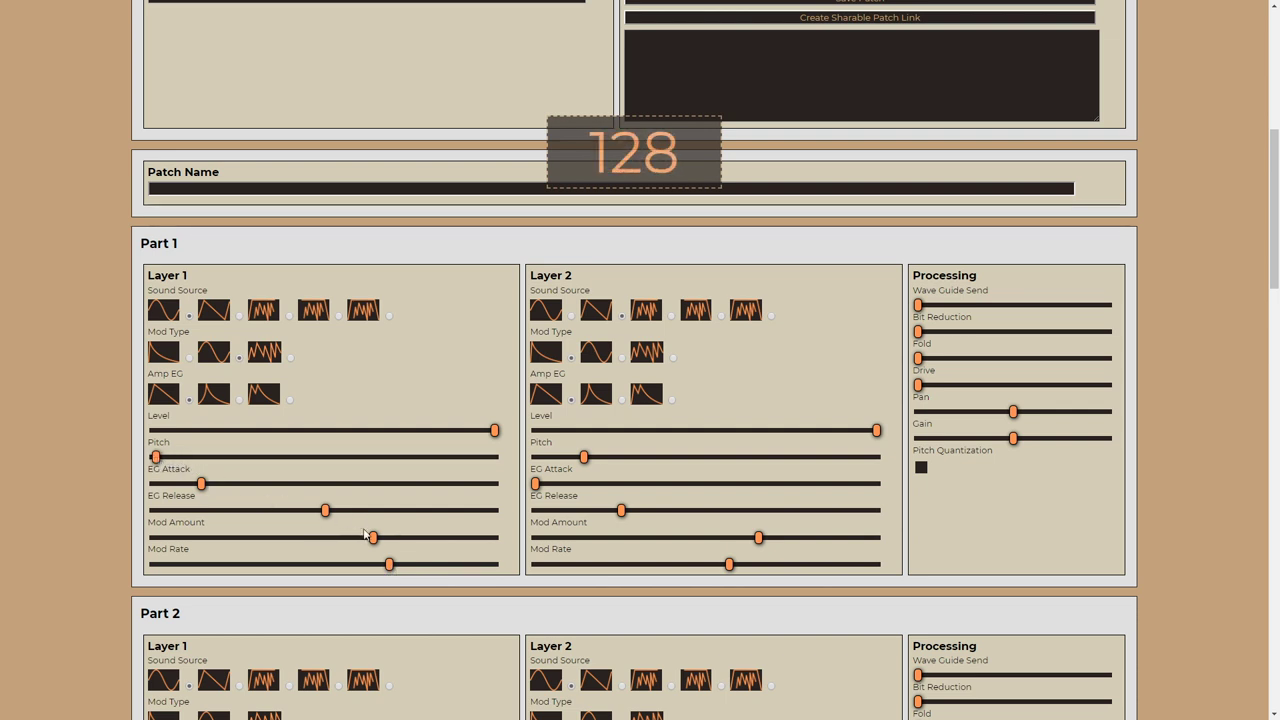
pyautogui.moveTo(373, 538); pyautogui.dragTo(355, 540)
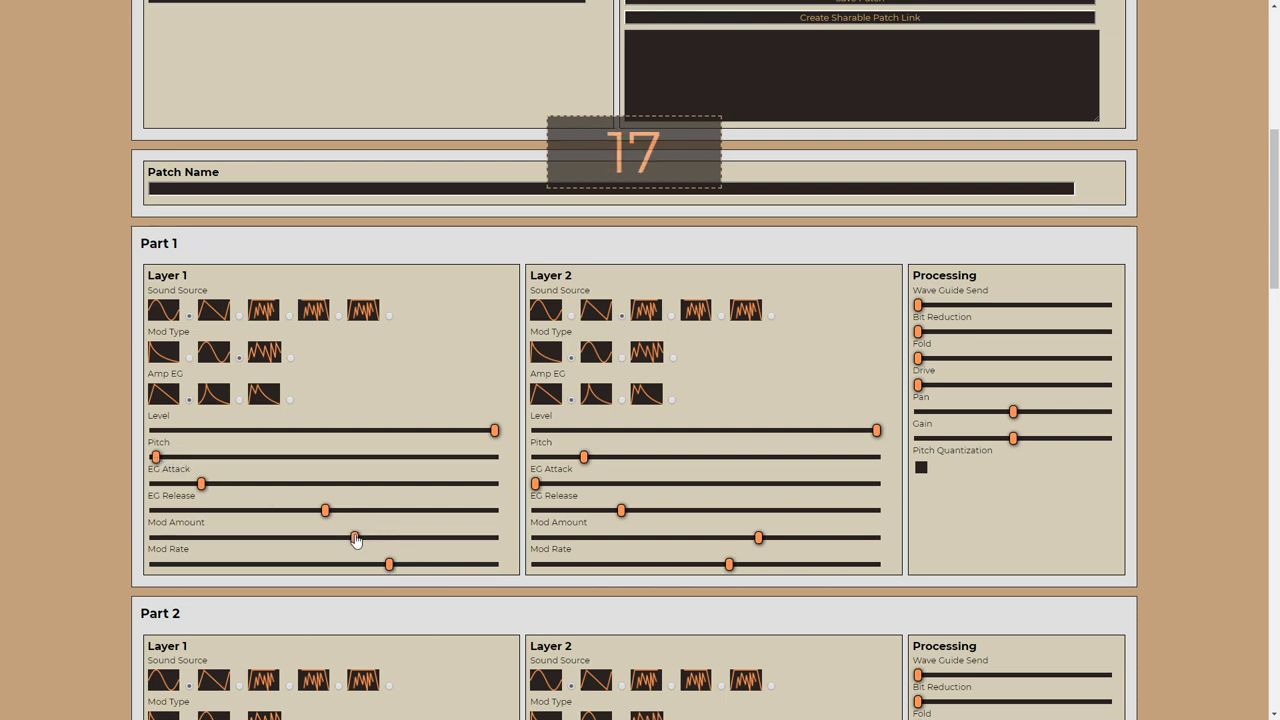
# - Set Layer 1's mod rate to 132 and attack to zero, and retune its release and mod amount
pyautogui.click(390, 563)
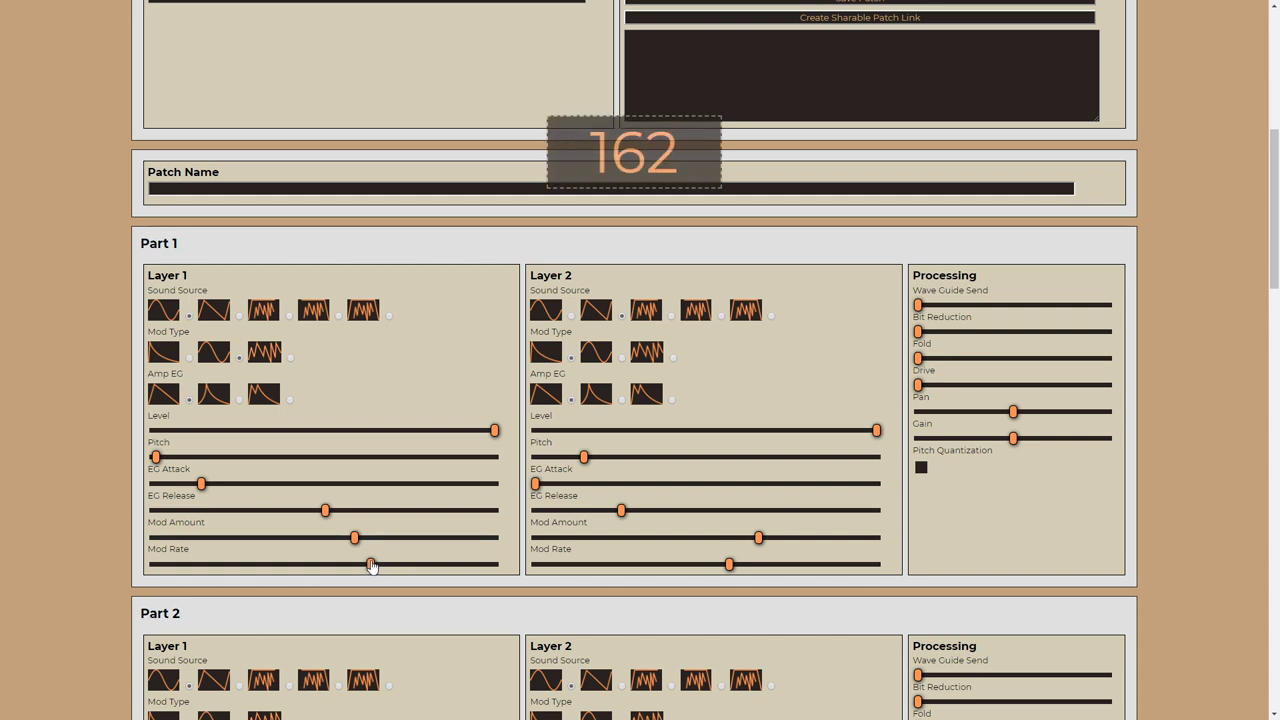
pyautogui.moveTo(370, 566); pyautogui.dragTo(373, 566)
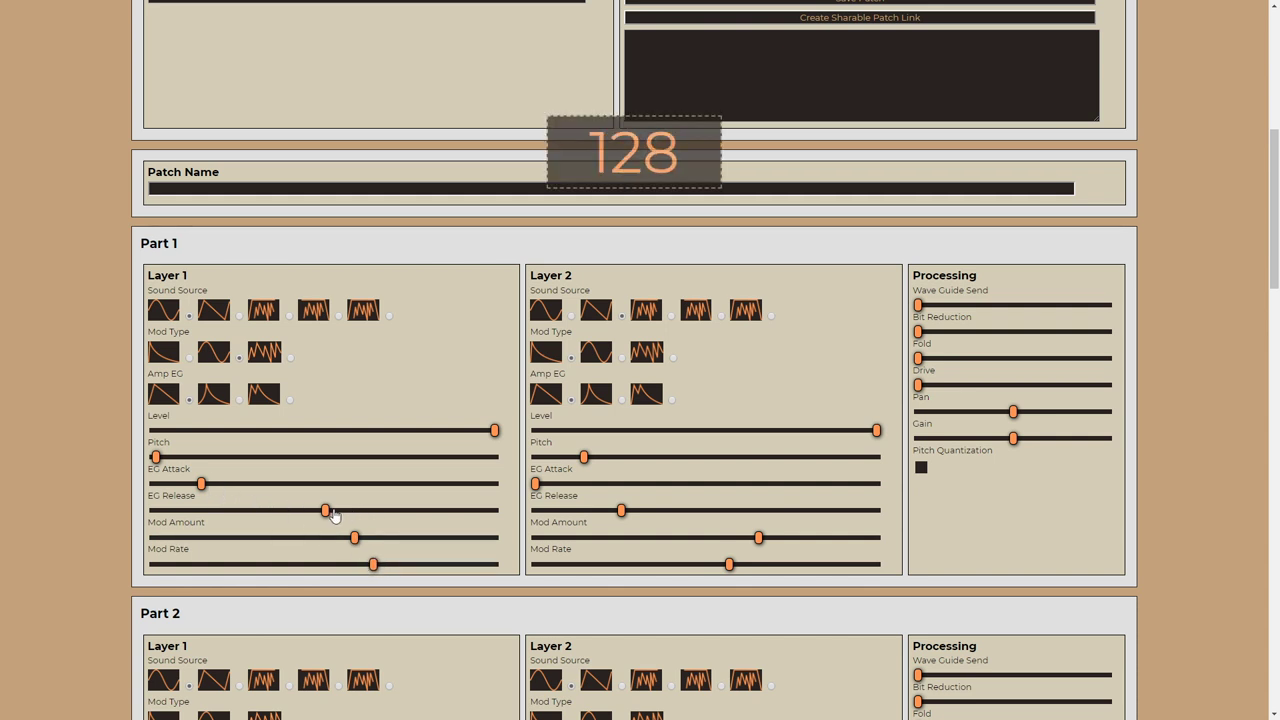
pyautogui.moveTo(333, 514)
pyautogui.mouseDown()
pyautogui.moveTo(387, 514)
pyautogui.moveTo(352, 515)
pyautogui.mouseUp()
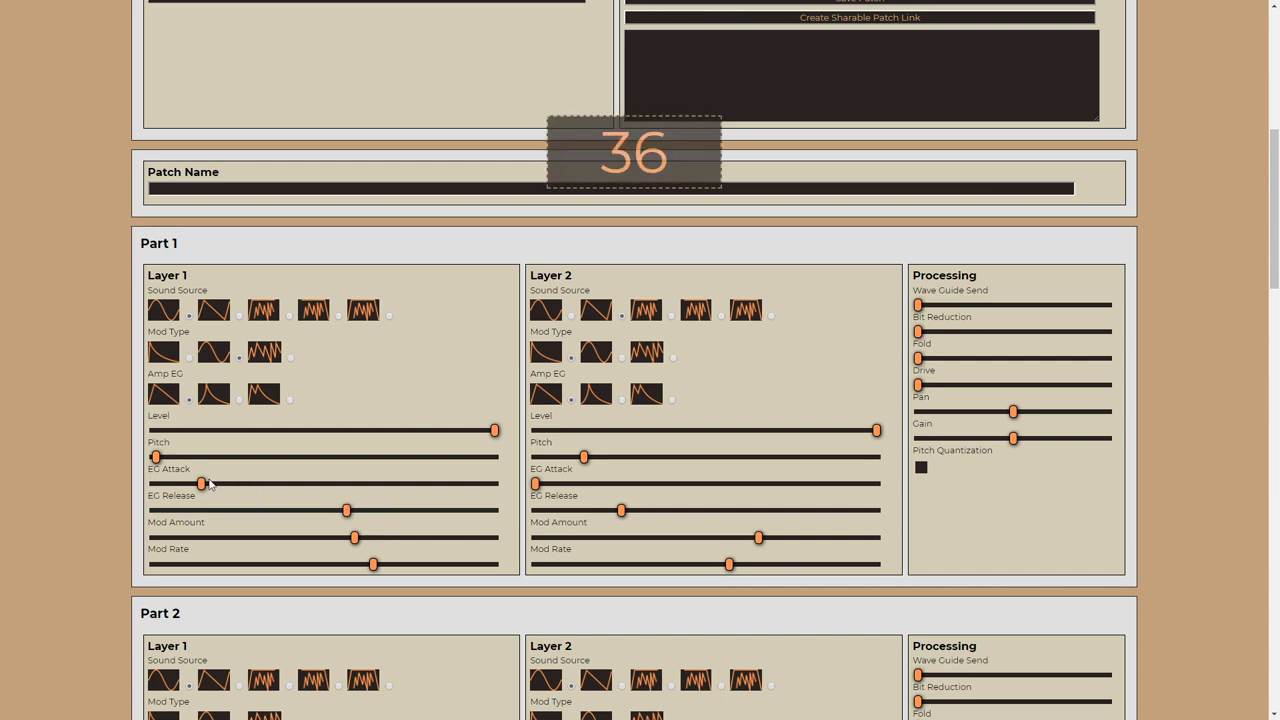
pyautogui.moveTo(166, 485); pyautogui.dragTo(152, 484)
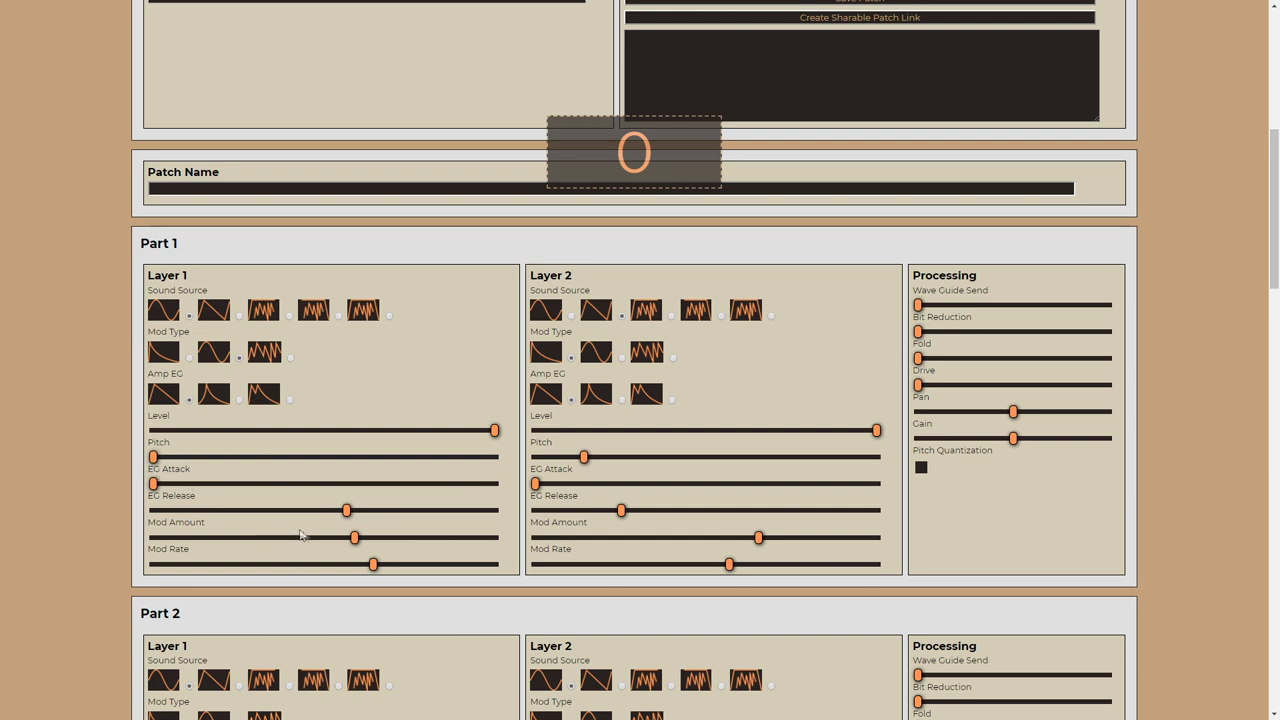
pyautogui.moveTo(358, 550)
pyautogui.mouseDown()
pyautogui.moveTo(373, 555)
pyautogui.moveTo(366, 566)
pyautogui.moveTo(320, 567)
pyautogui.moveTo(357, 543)
pyautogui.mouseUp()
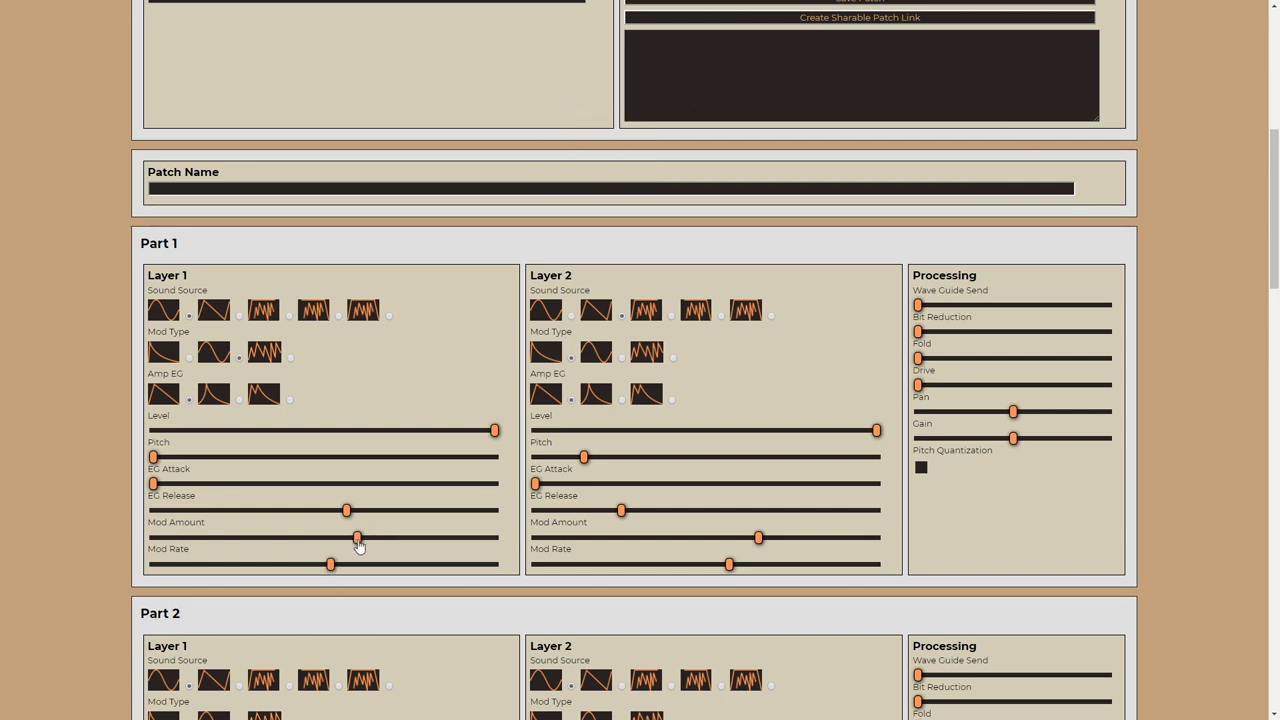
pyautogui.moveTo(358, 543); pyautogui.dragTo(331, 515)
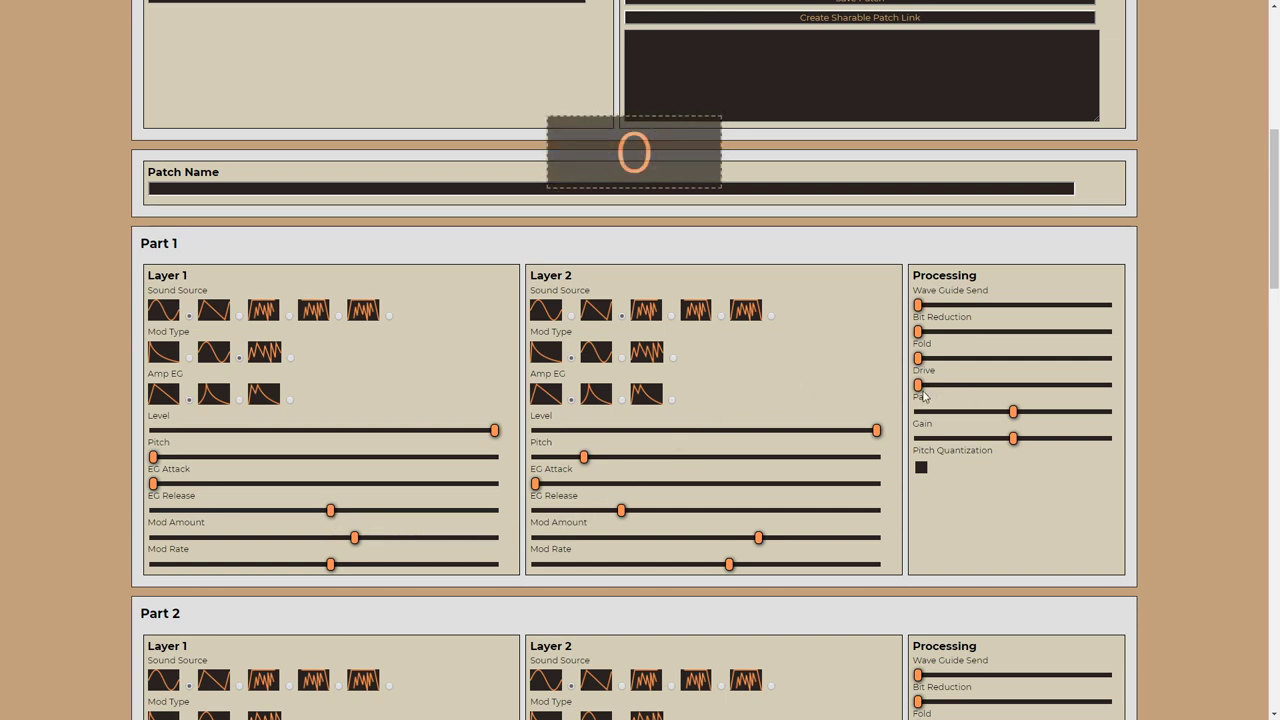
# - Add drive and wavefolding to Part 1, shorten Layer 1's release, and set Bit Reduction to about 52
pyautogui.moveTo(921, 390); pyautogui.dragTo(986, 392)
pyautogui.click(918, 360)
pyautogui.moveTo(919, 362); pyautogui.dragTo(1033, 370)
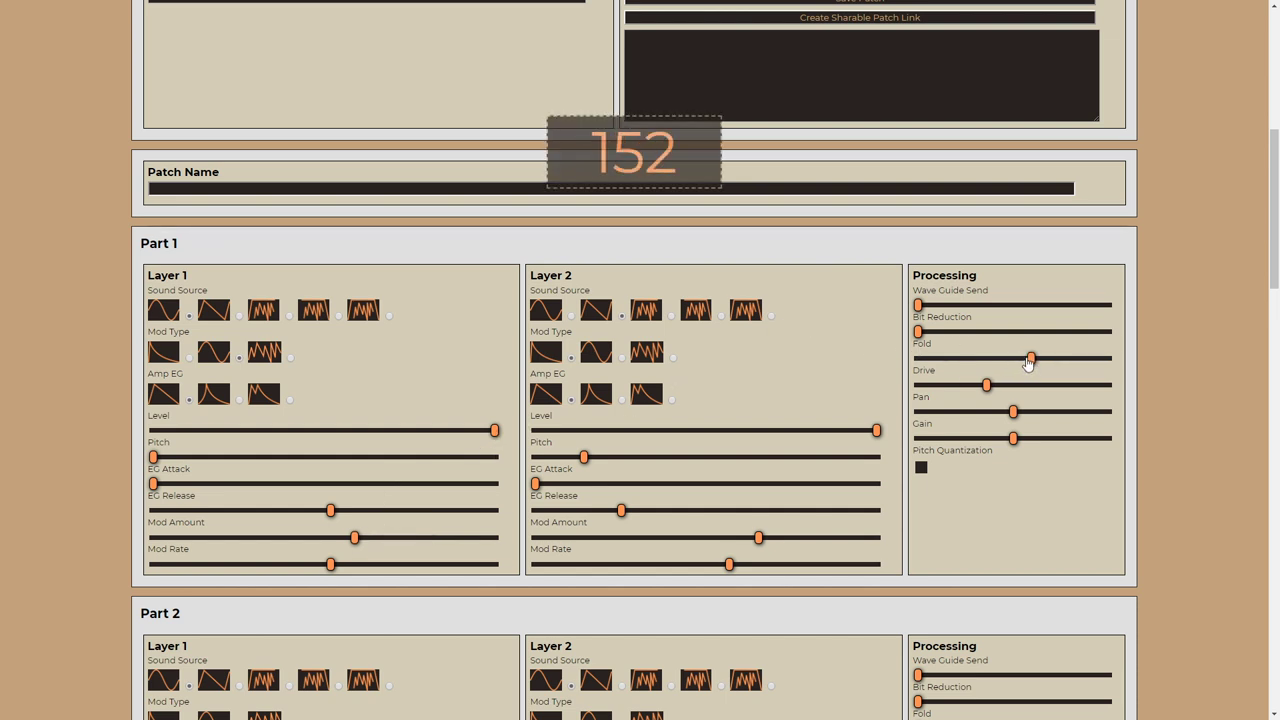
pyautogui.moveTo(330, 515); pyautogui.dragTo(310, 514)
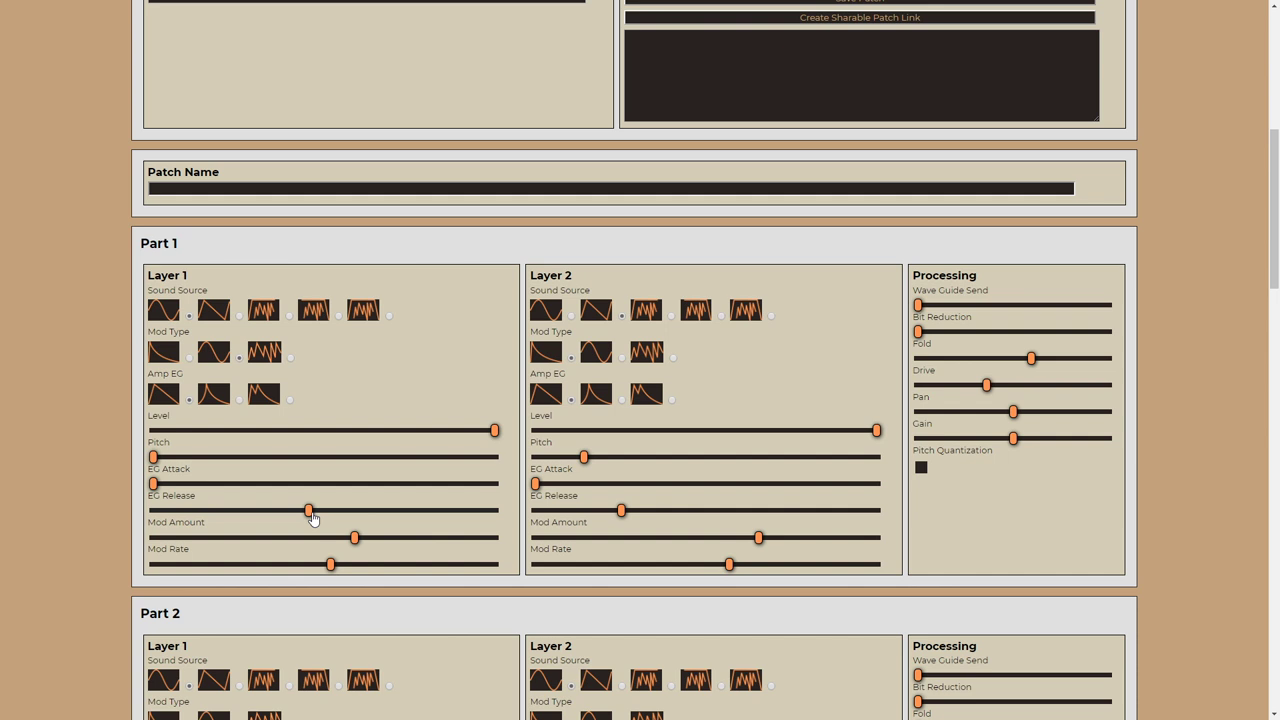
pyautogui.moveTo(918, 331); pyautogui.dragTo(958, 350)
pyautogui.moveTo(958, 350); pyautogui.dragTo(963, 351)
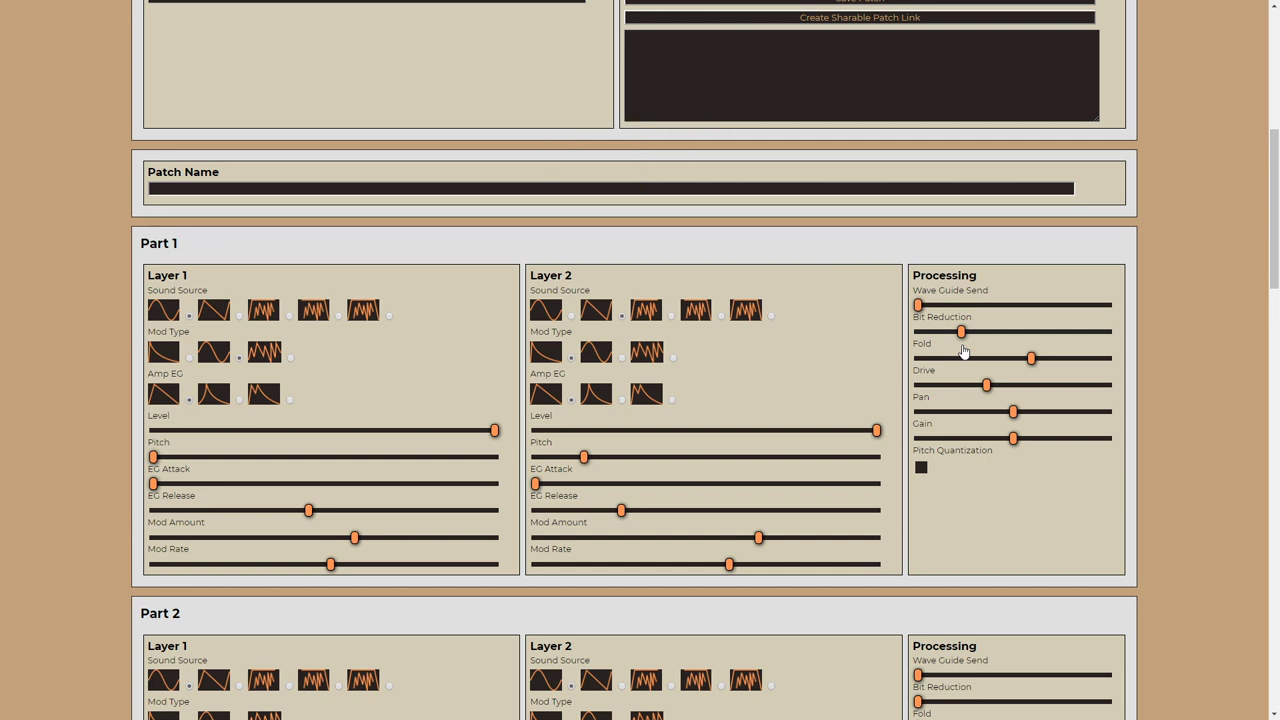